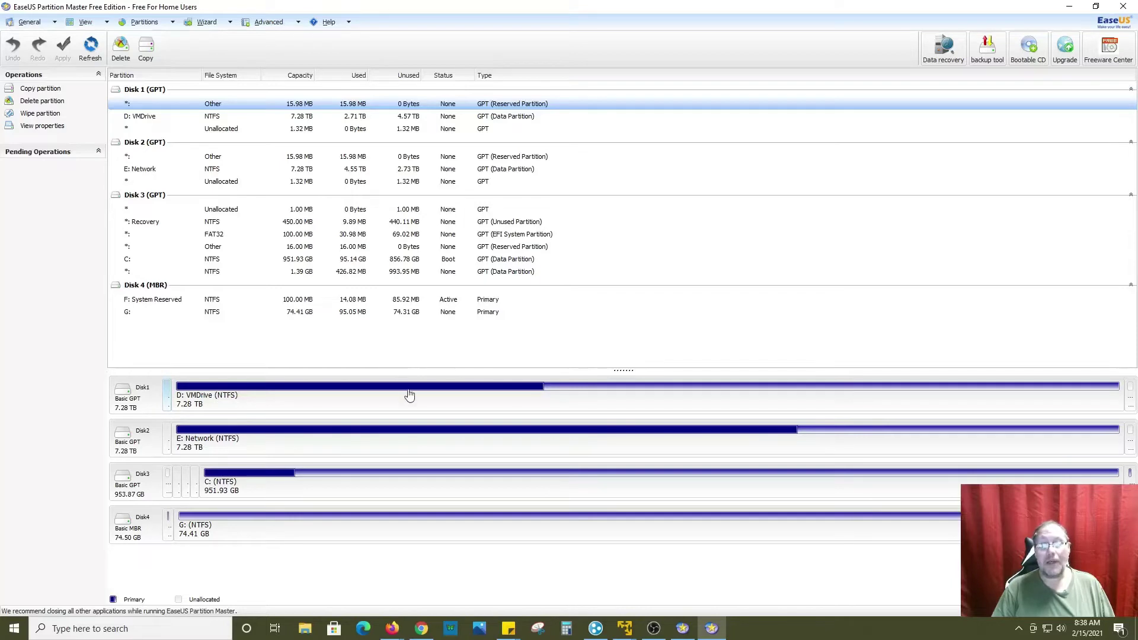
mouse_move(427, 442)
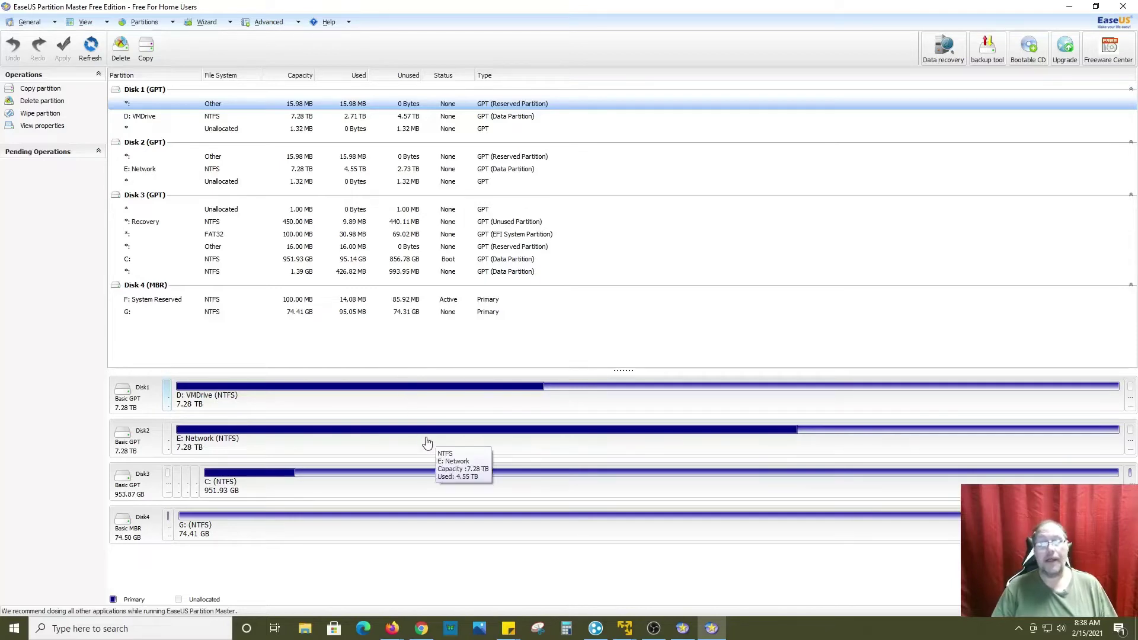
mouse_move(361, 488)
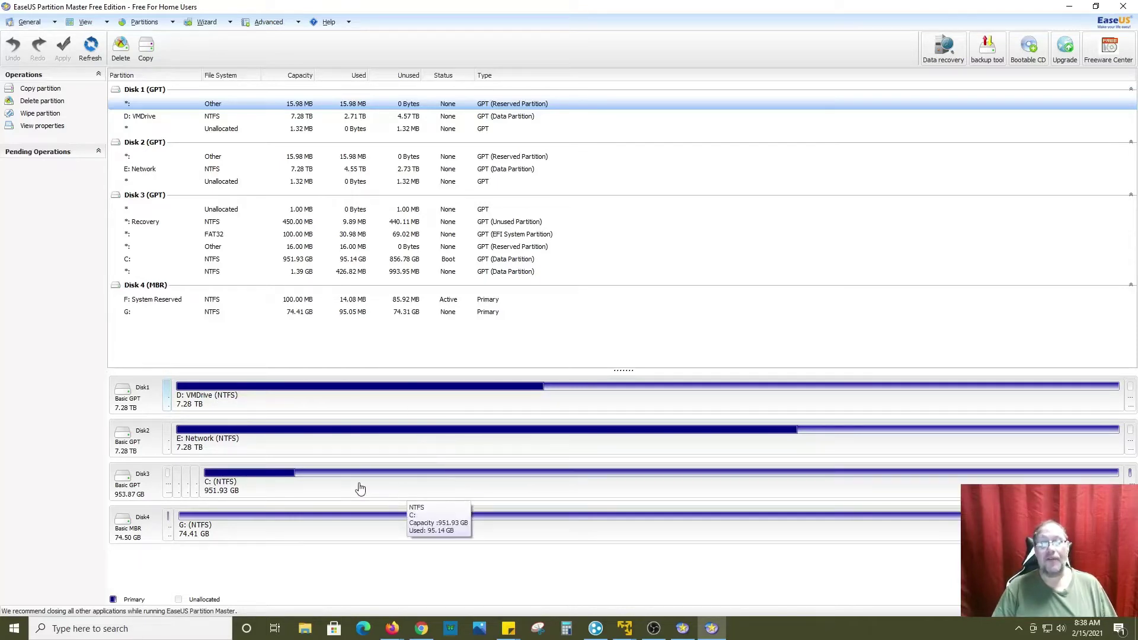
left_click(134, 491)
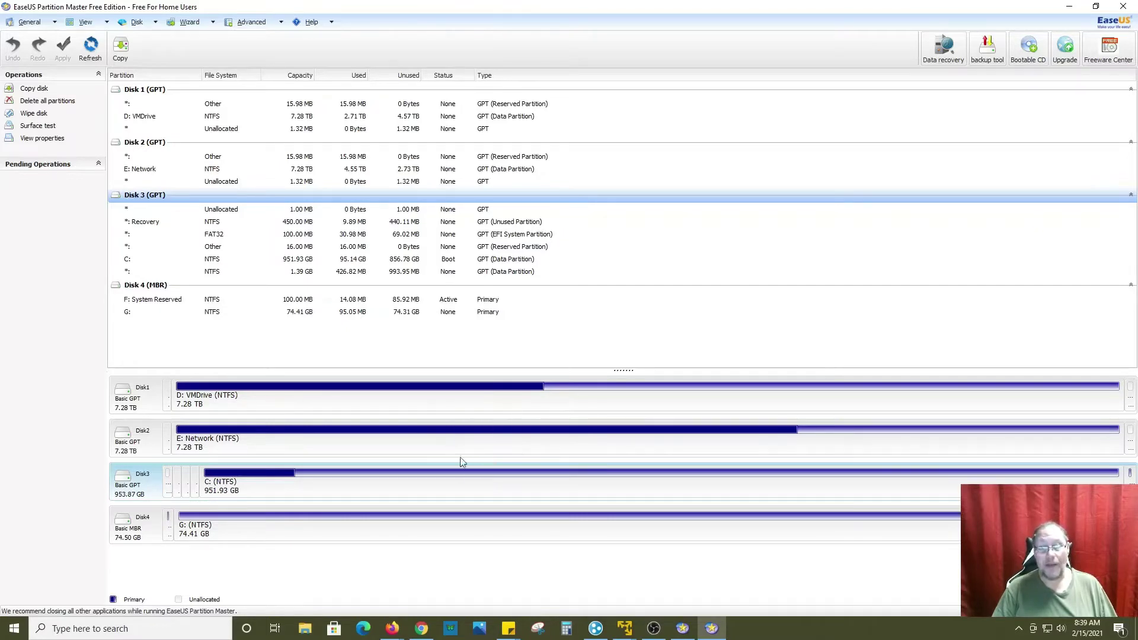
left_click(439, 527)
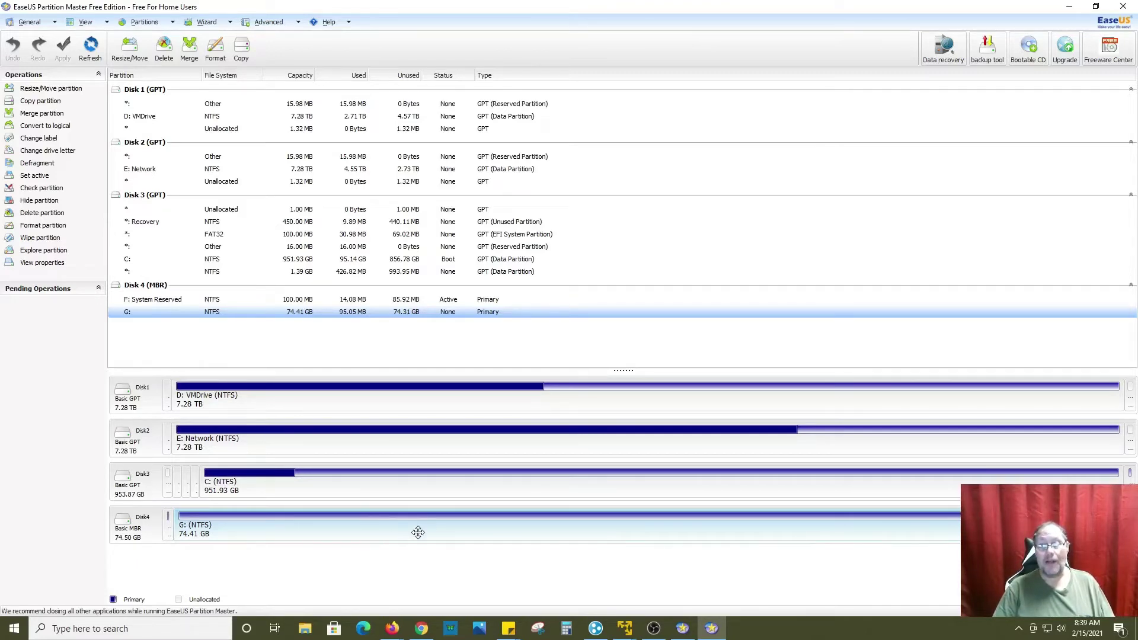
mouse_move(418, 533)
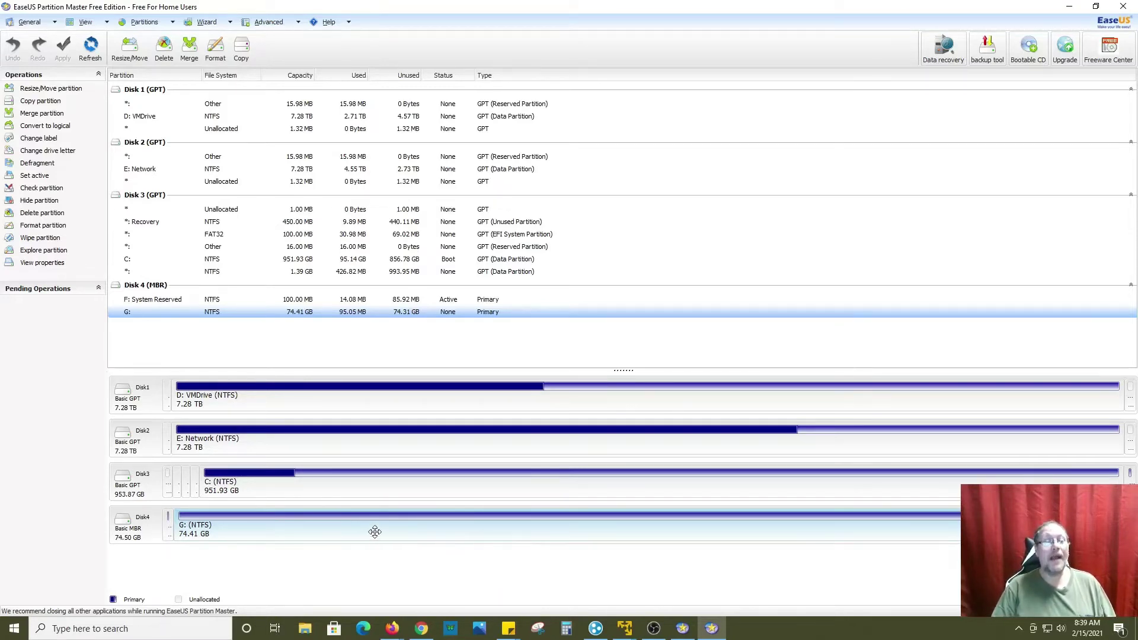
Step: Delete all partitions on Disk 4 and apply the pending operation
right_click(136, 538)
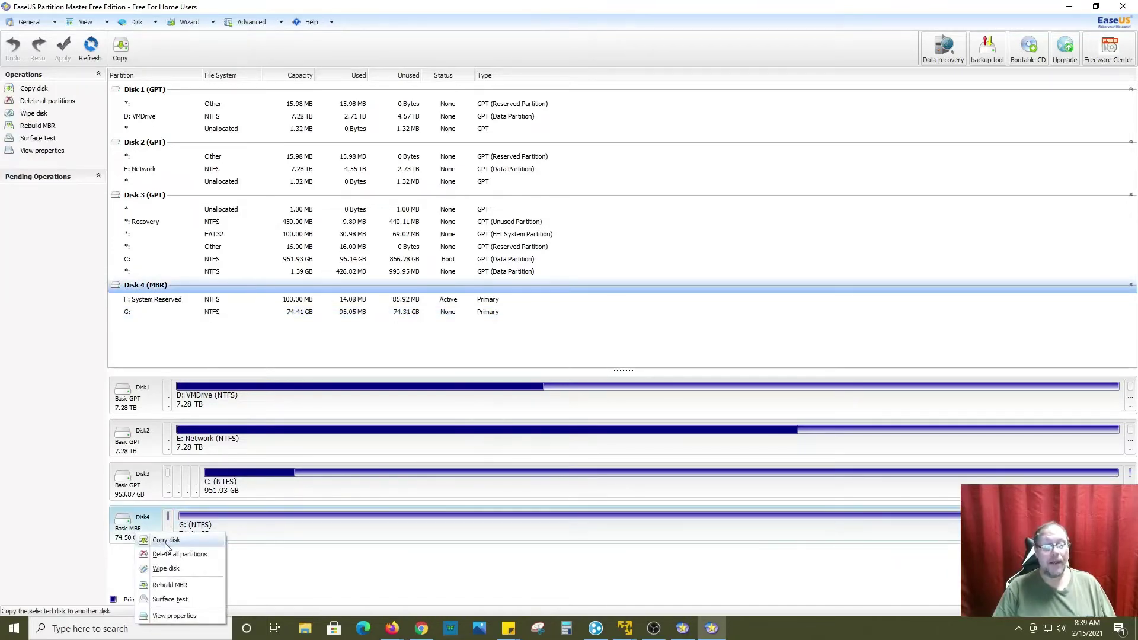
left_click(182, 555)
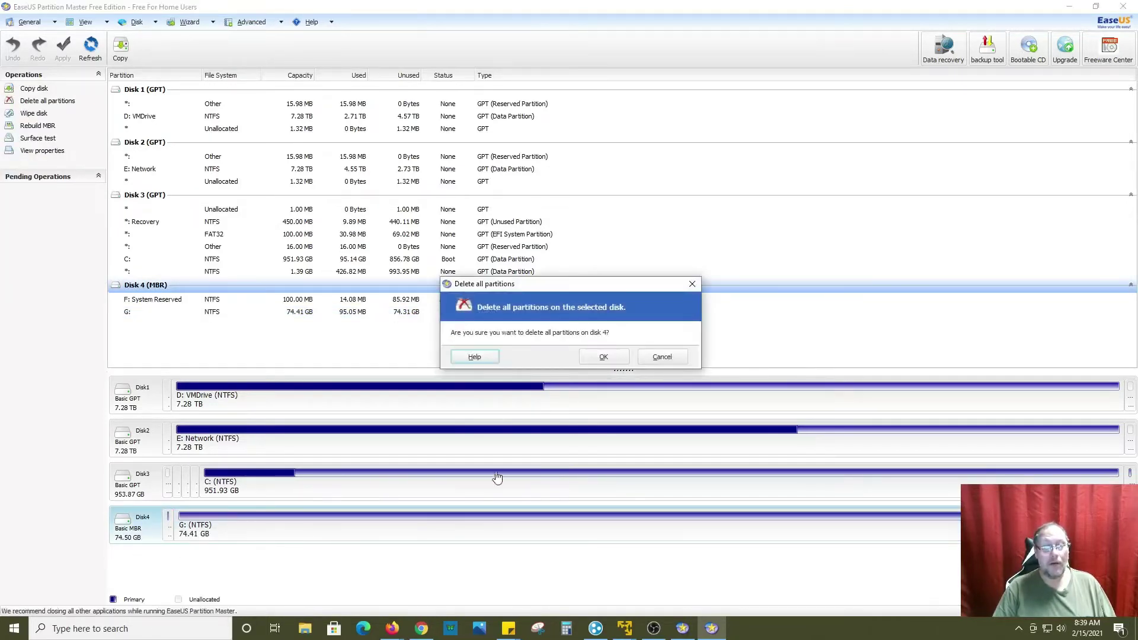
left_click(599, 357)
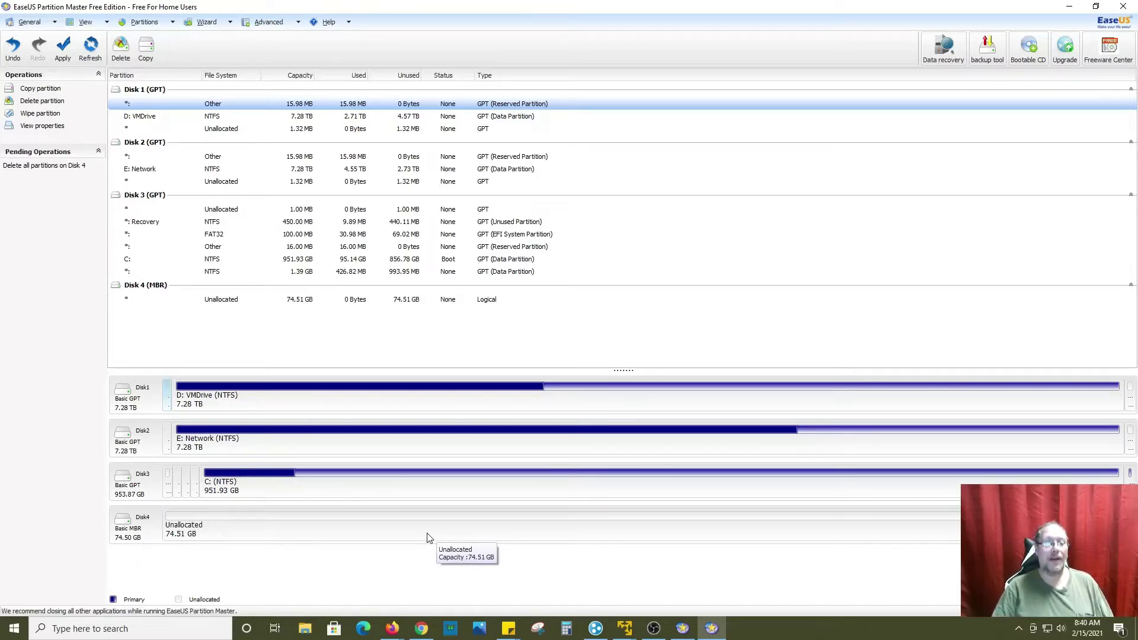
left_click(62, 60)
left_click(523, 358)
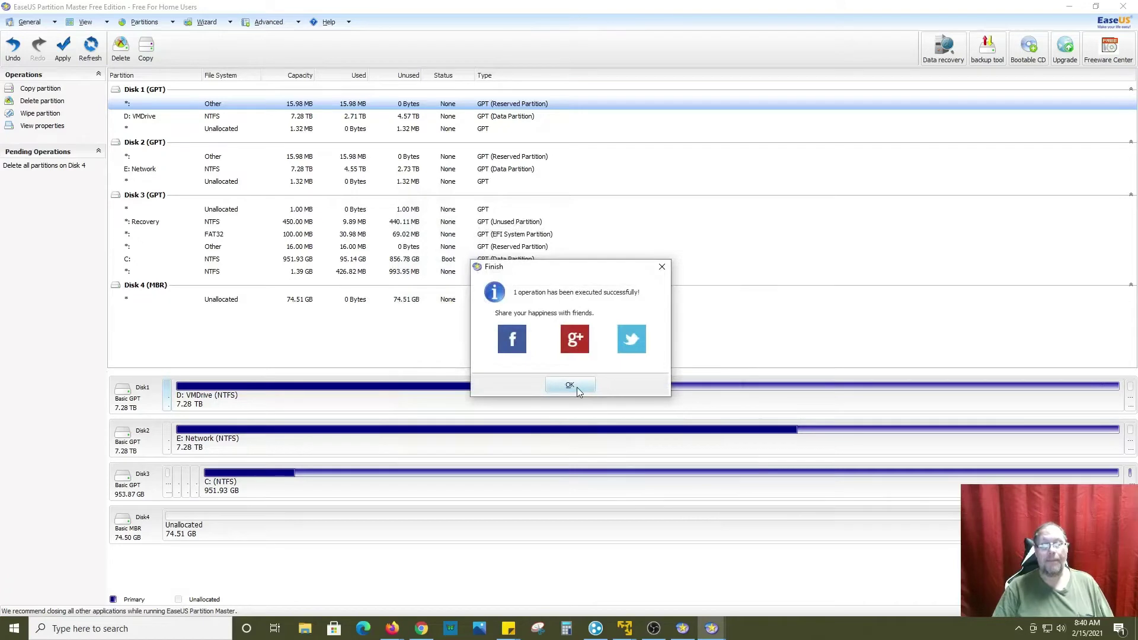
left_click(570, 385)
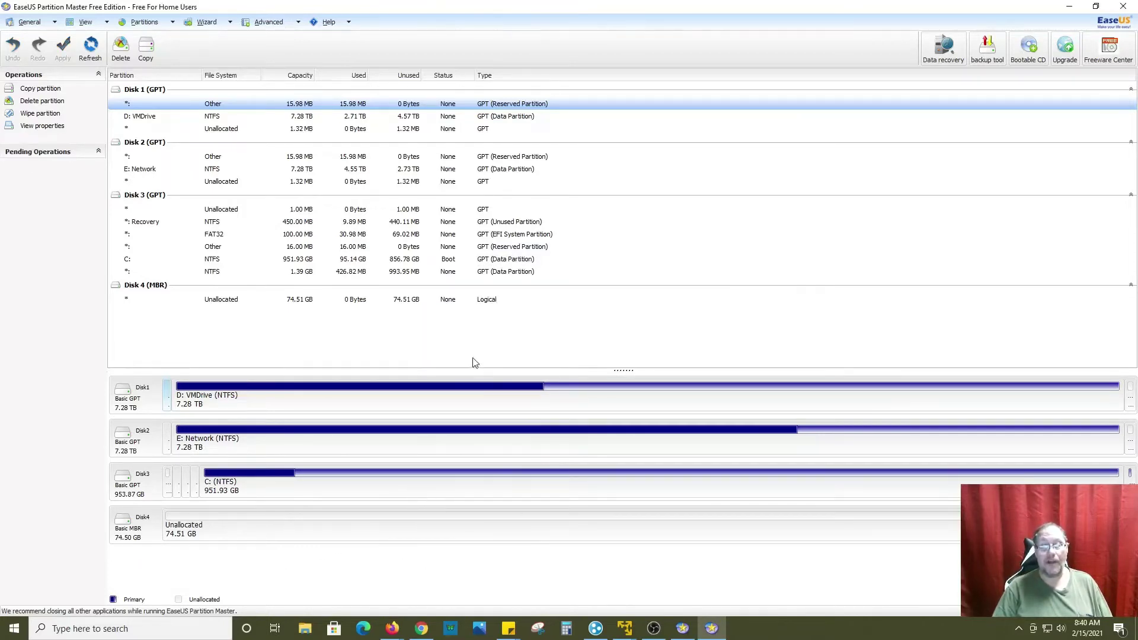
Step: Create a logical NTFS partition with drive letter F: in Disk 4's unallocated space, sized 76286.1 MB, and apply the change
right_click(222, 527)
left_click(261, 535)
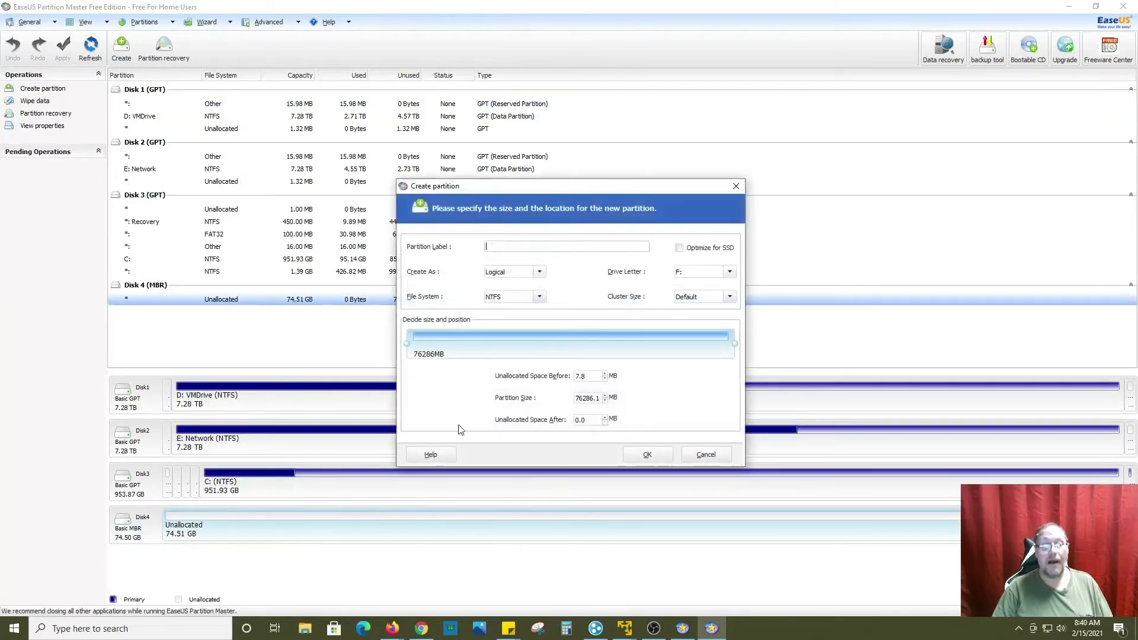
left_click(539, 271)
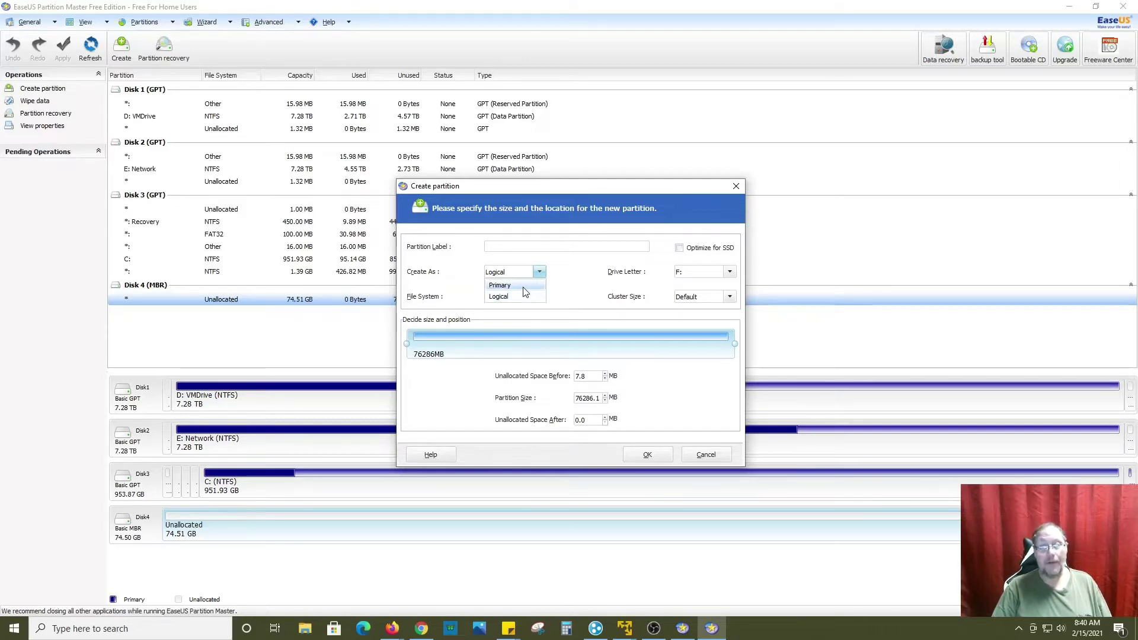
left_click(516, 296)
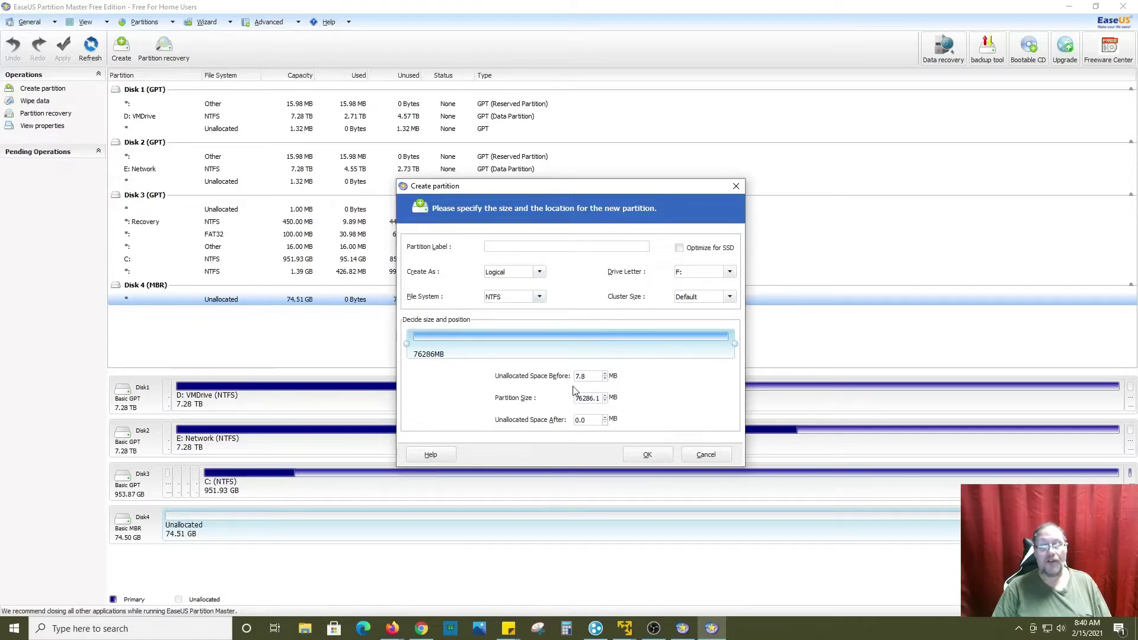
left_click(650, 459)
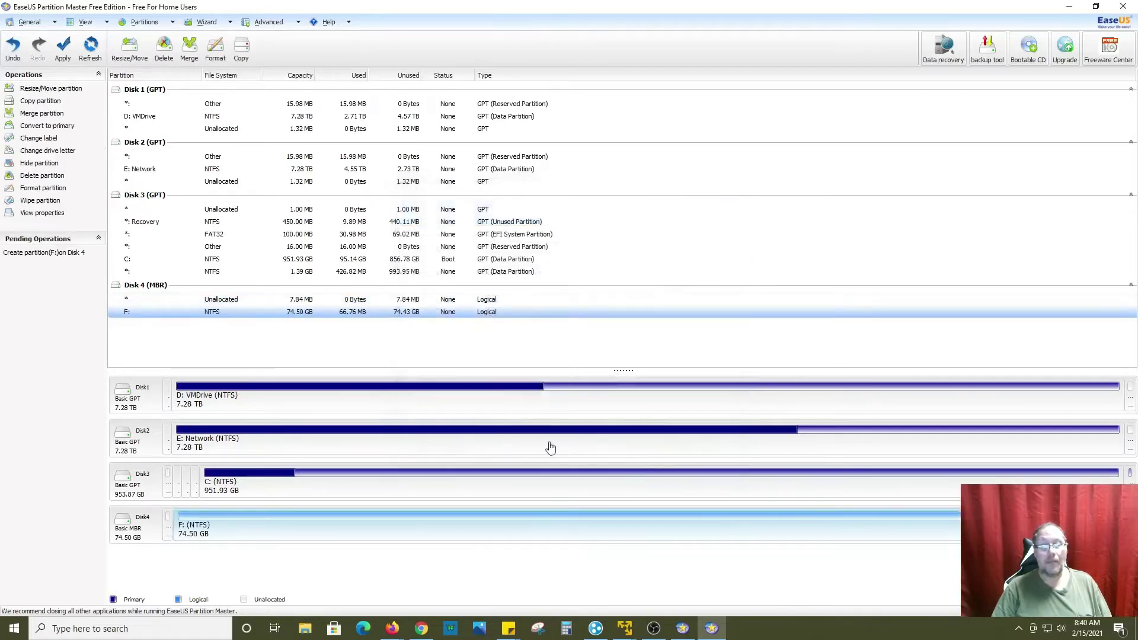
left_click(64, 59)
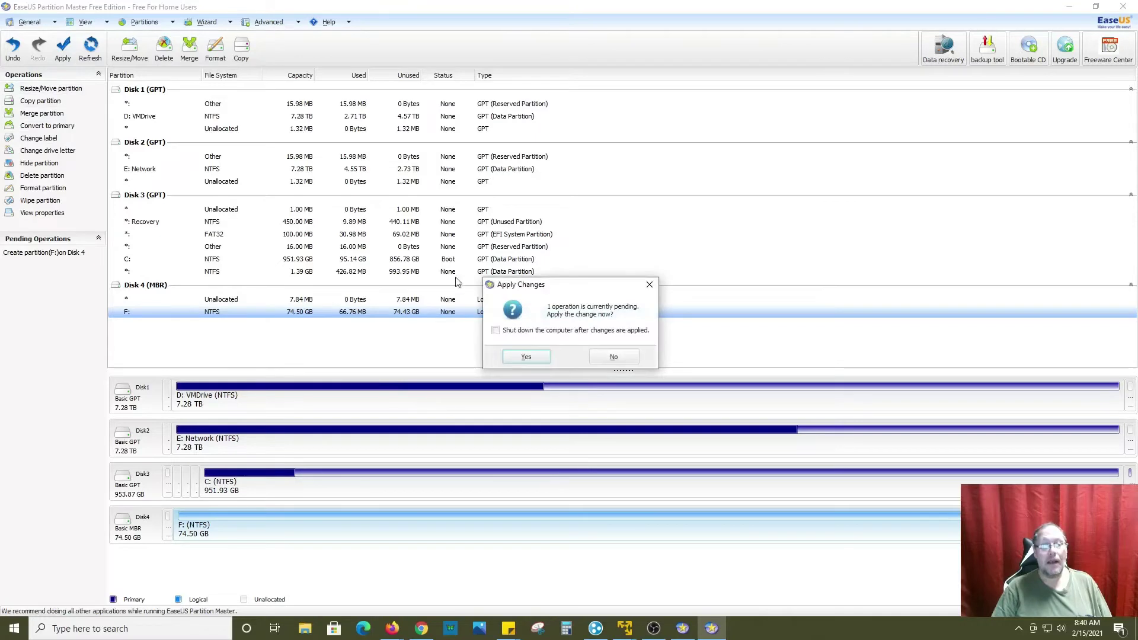
left_click(526, 356)
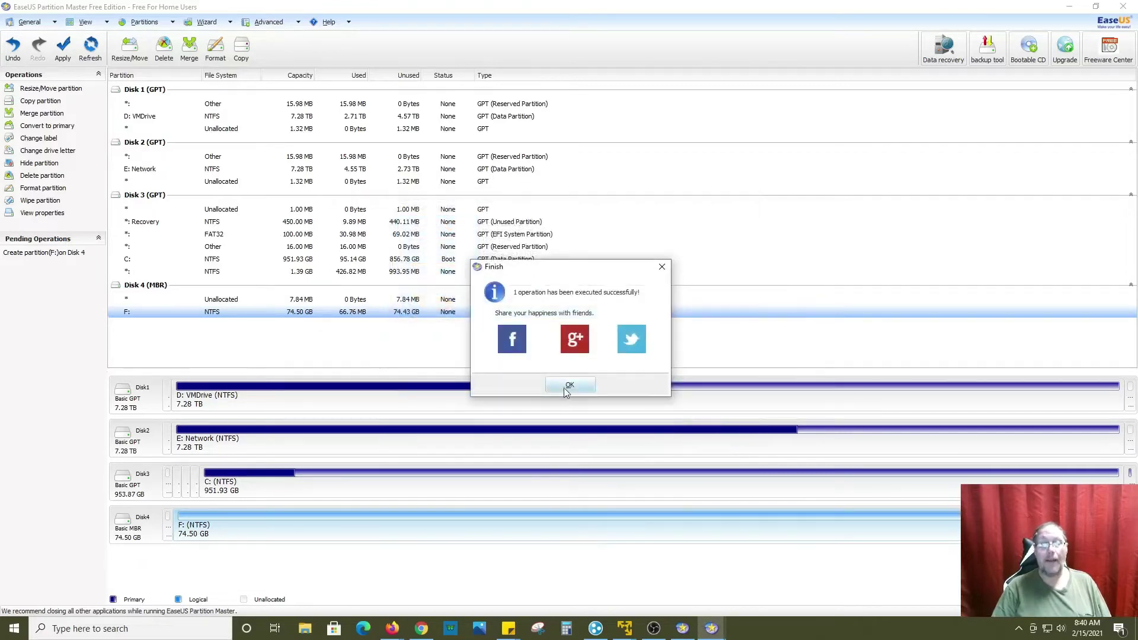
left_click(569, 386)
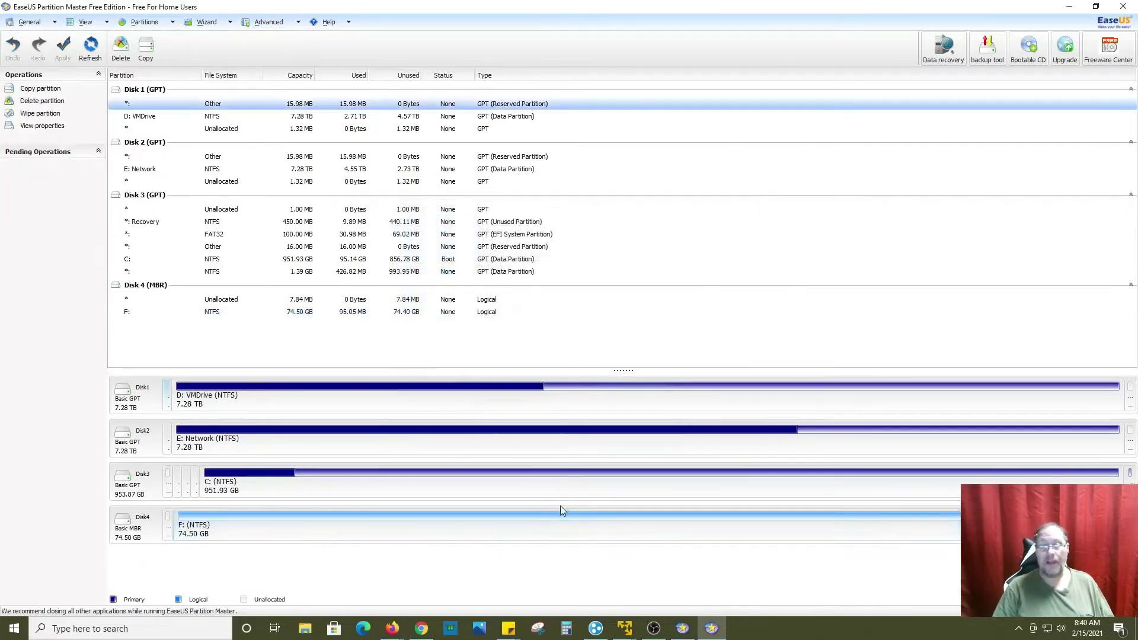
mouse_move(512, 525)
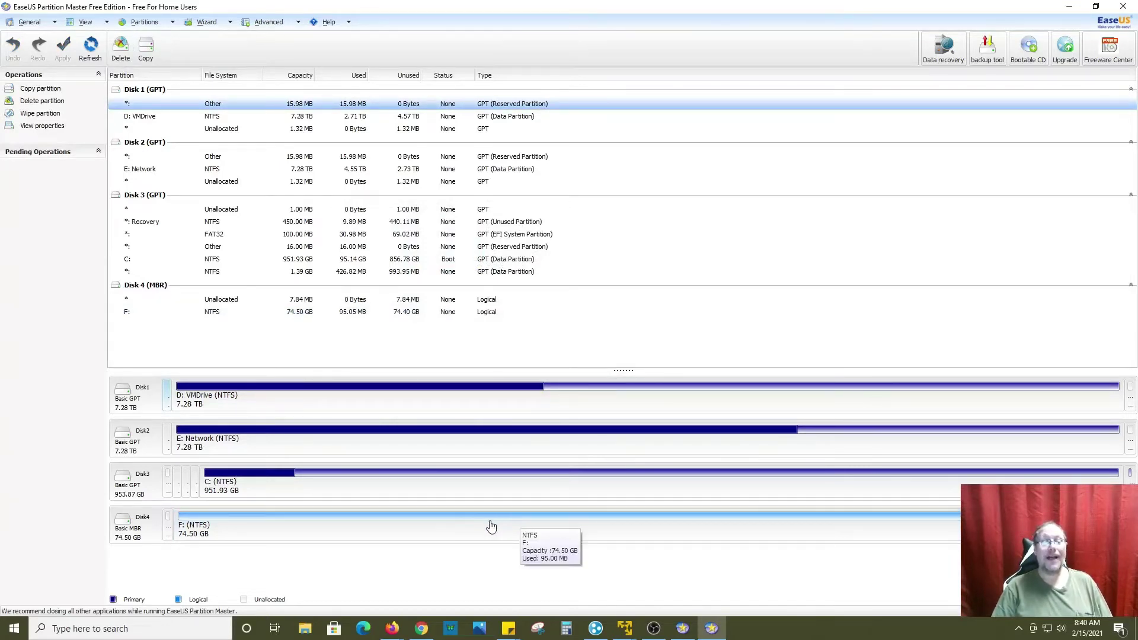
mouse_move(589, 471)
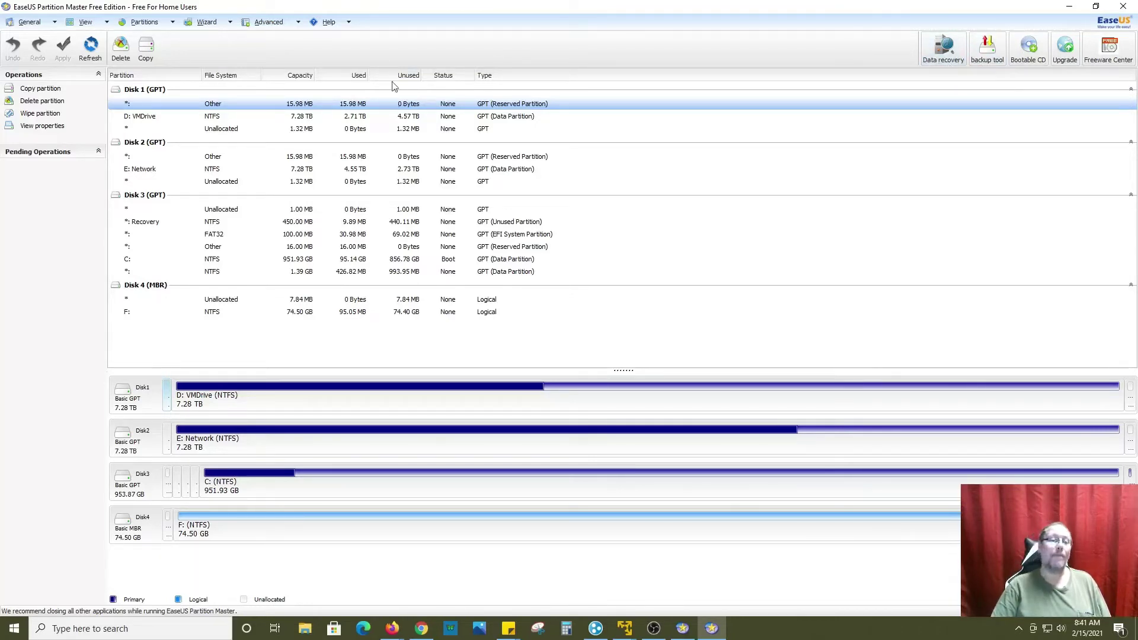
left_click(285, 23)
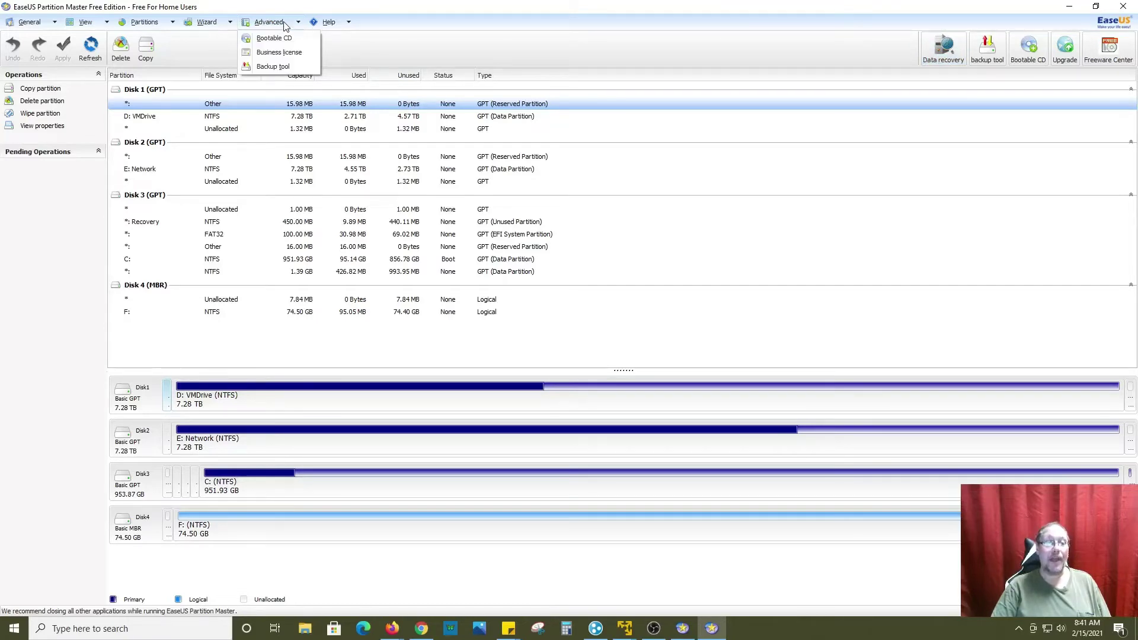
mouse_move(206, 21)
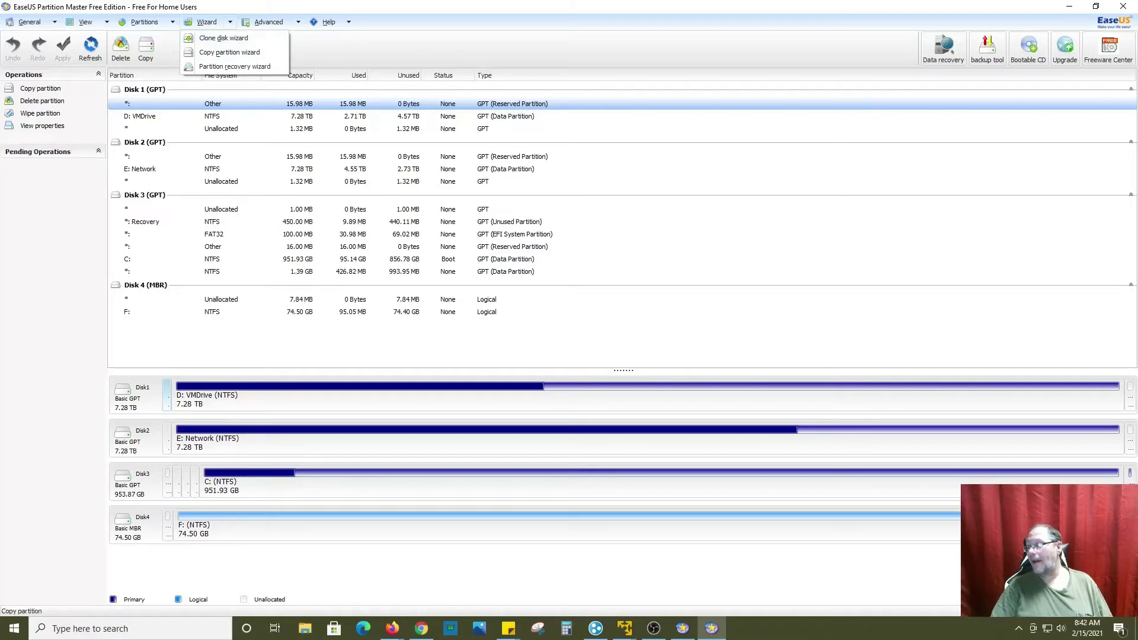
key("alt+Tab")
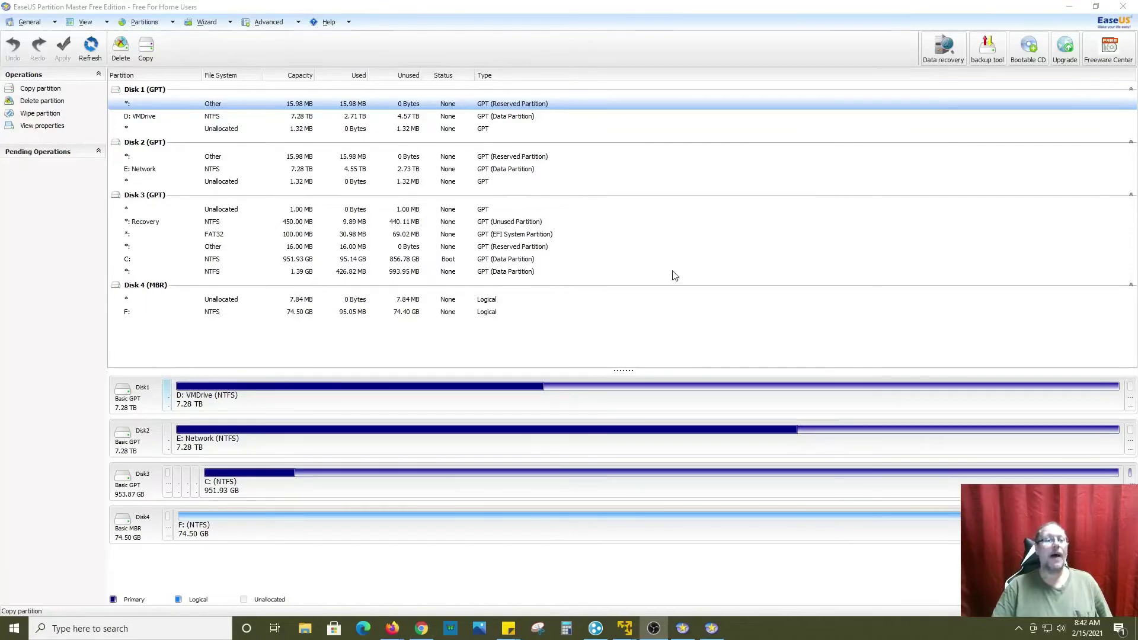
left_click(203, 22)
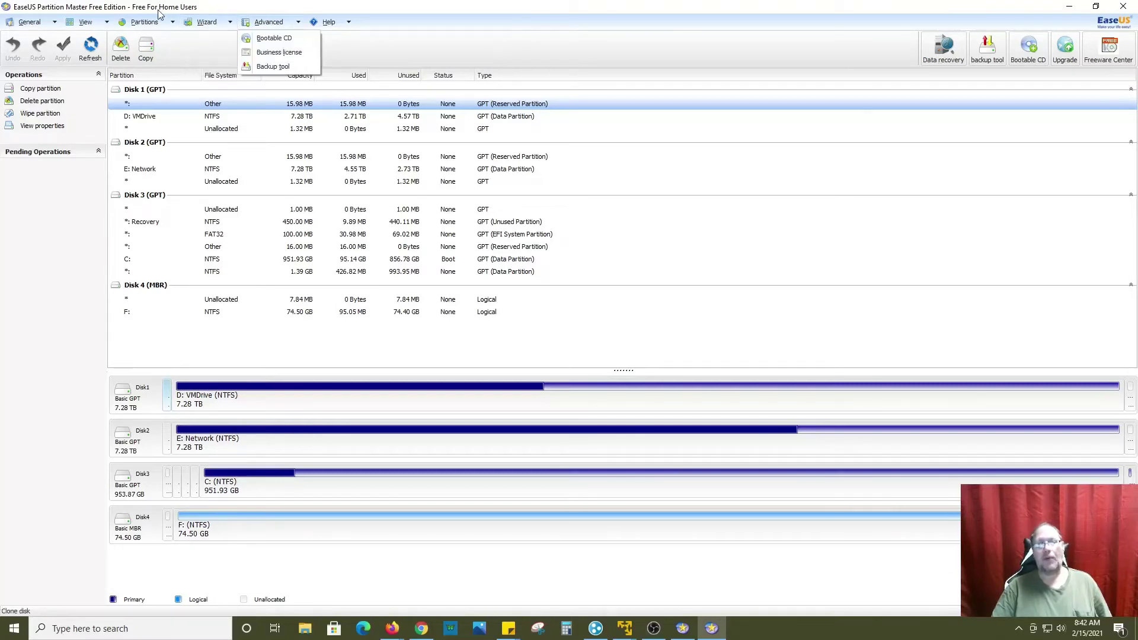
mouse_move(268, 22)
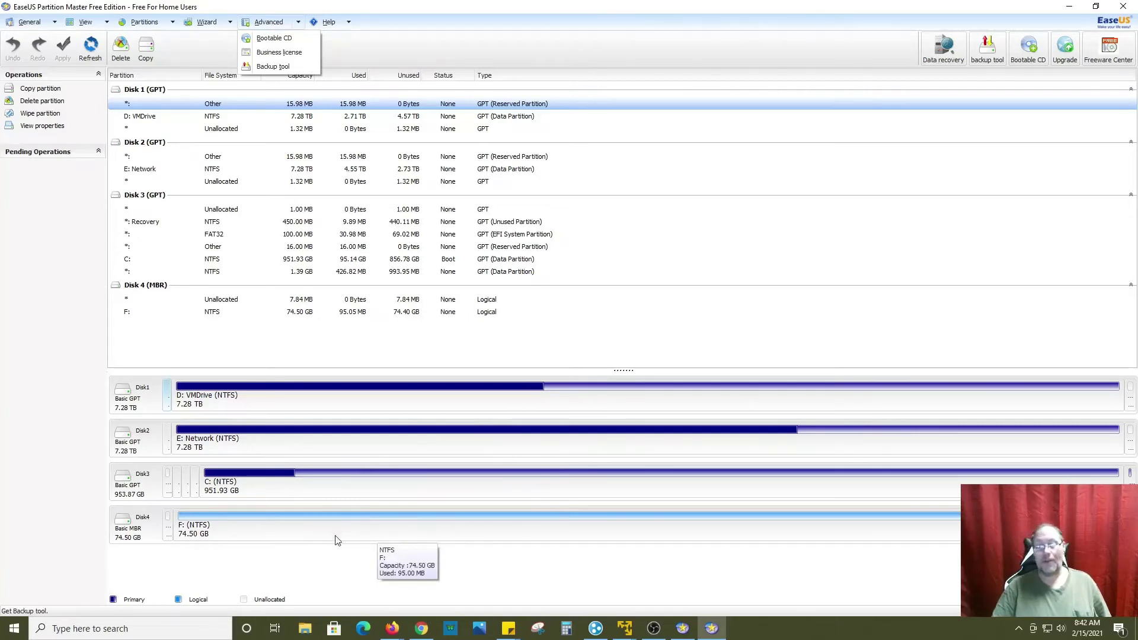
Step: Shrink partition F: on Disk 4 to about 16579 MB, leaving unallocated space after it, and apply the change
right_click(577, 521)
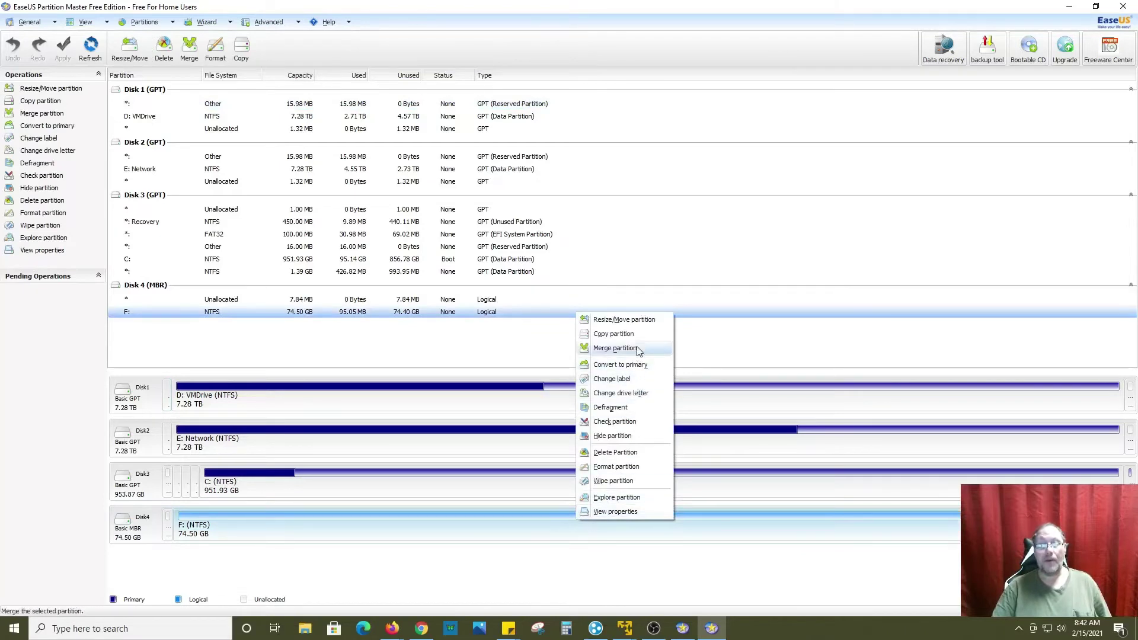
left_click(626, 319)
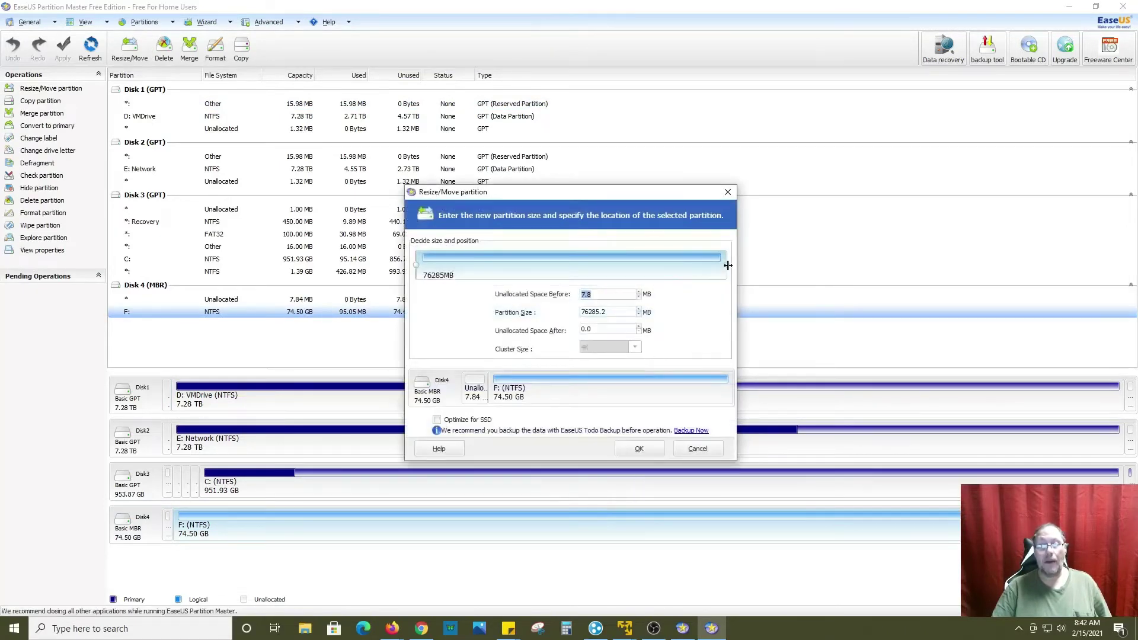
left_click_drag(727, 265, 489, 265)
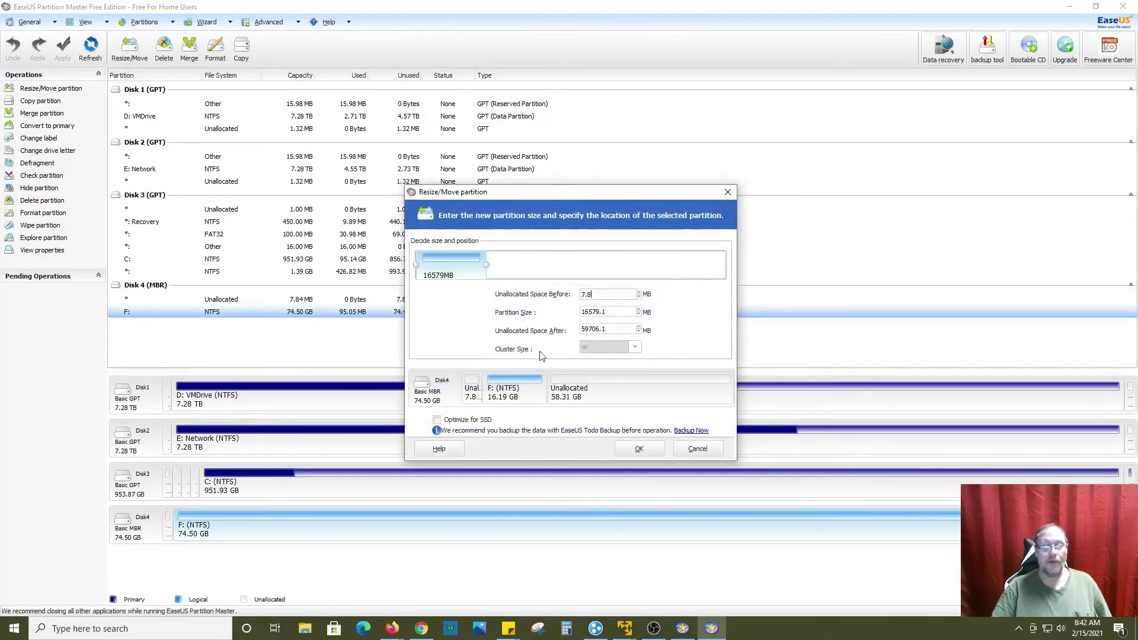
left_click(649, 451)
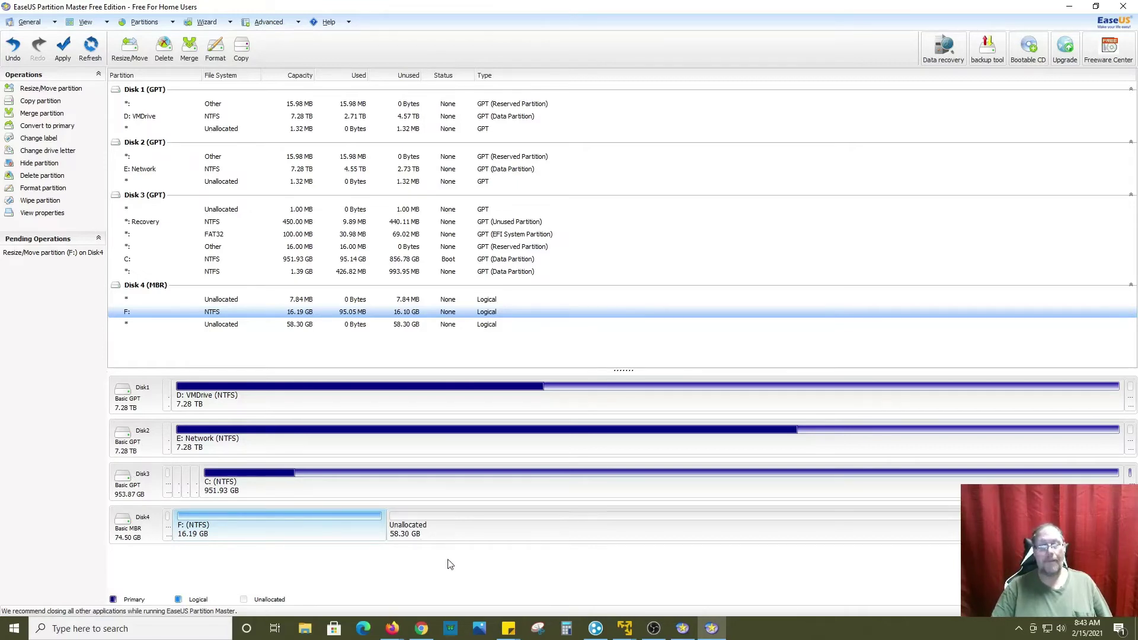
left_click(63, 59)
left_click(527, 358)
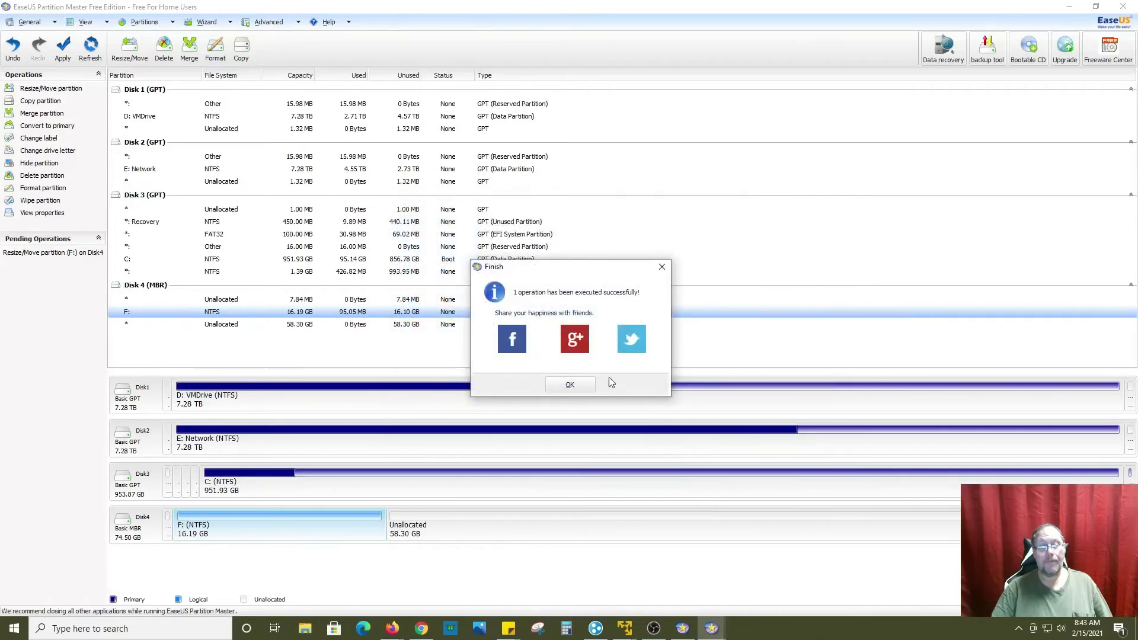
left_click(579, 389)
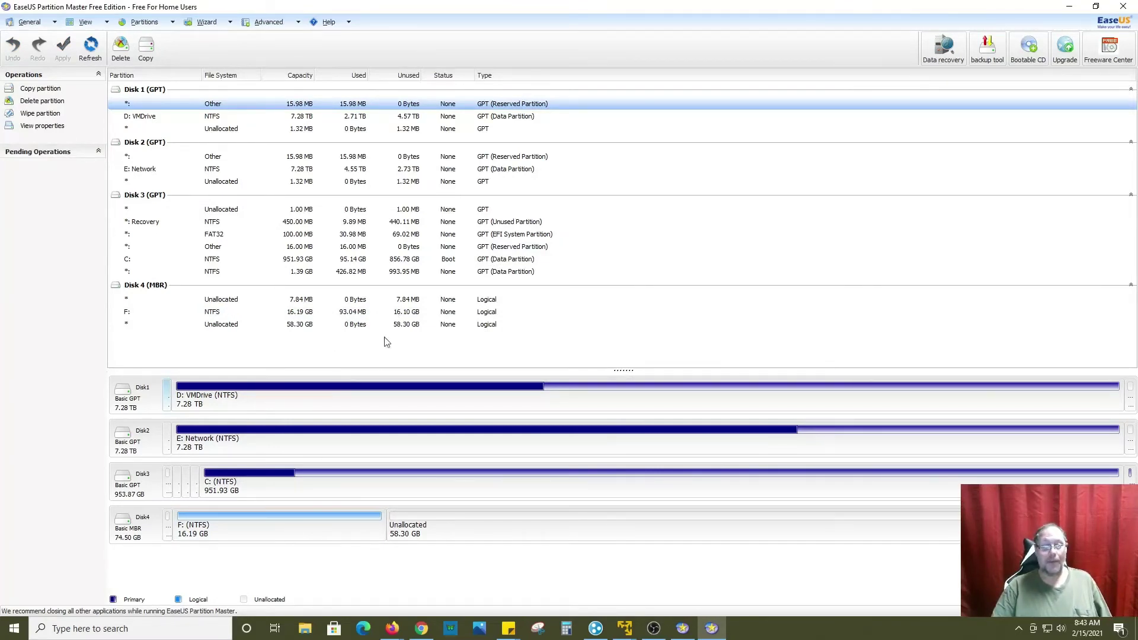
Step: Delete all partitions on Disk 4 again, including the resized F: partition, and apply the deletion
right_click(144, 534)
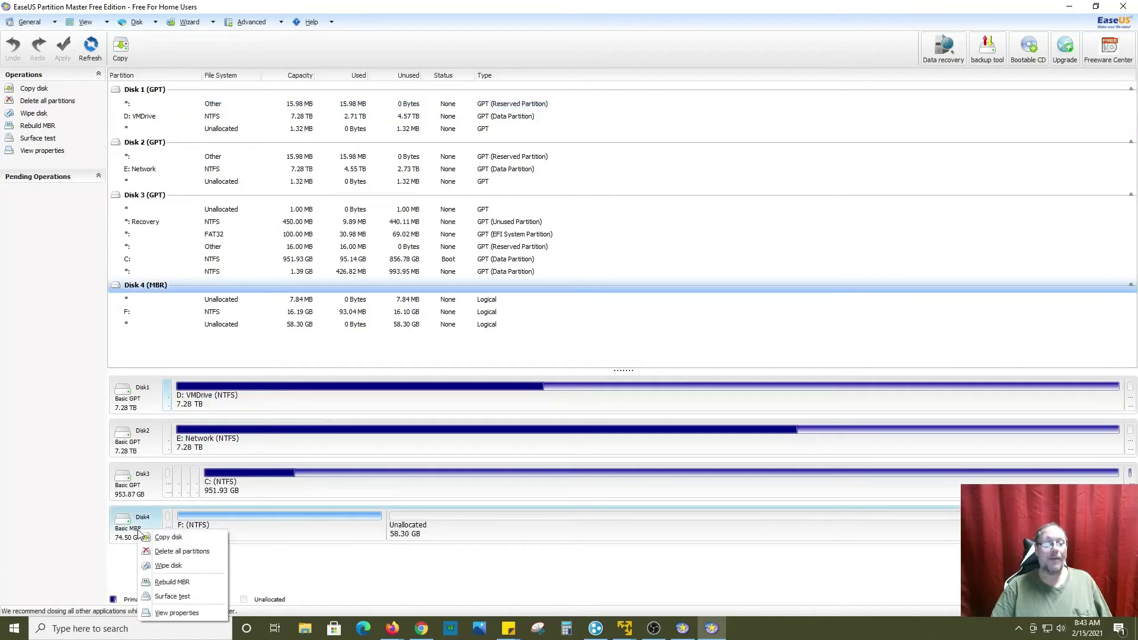
left_click(182, 555)
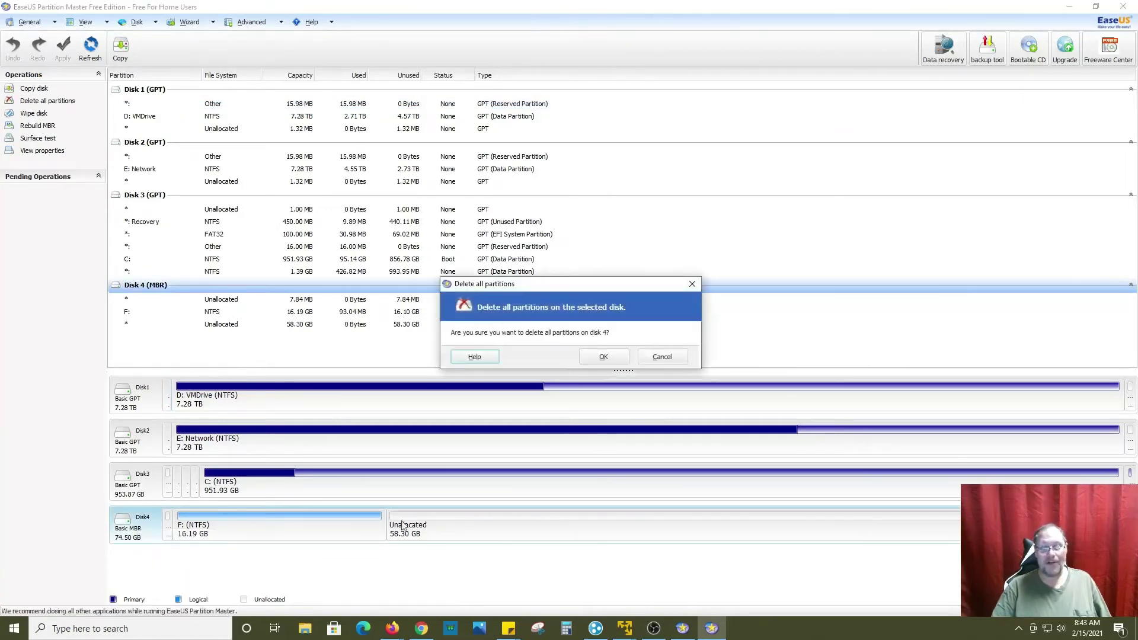
left_click(601, 359)
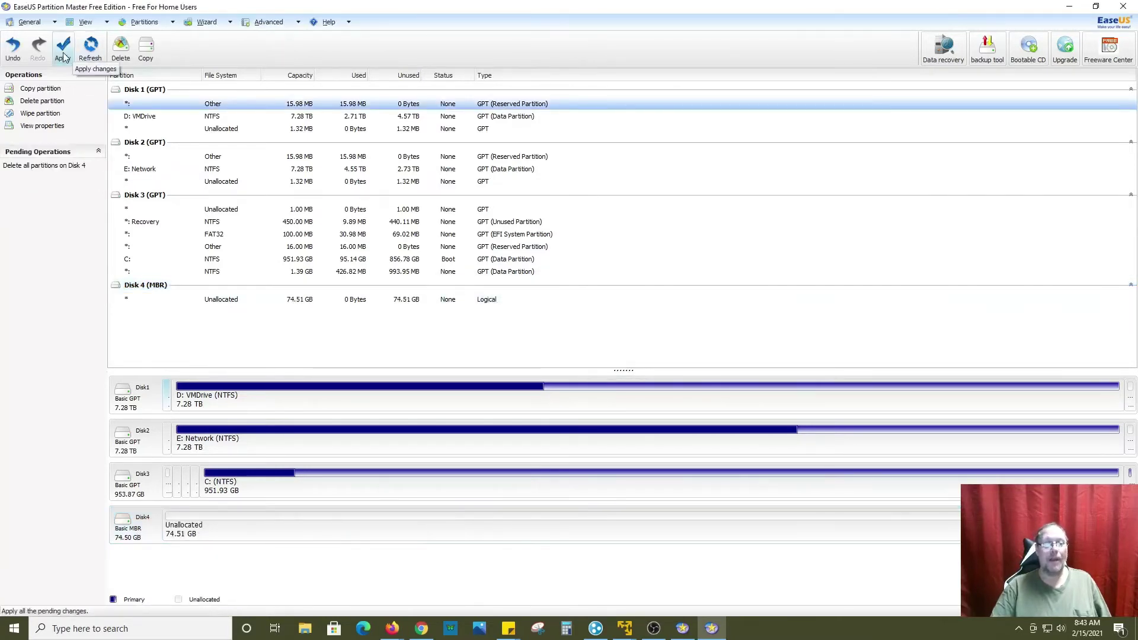
left_click(63, 56)
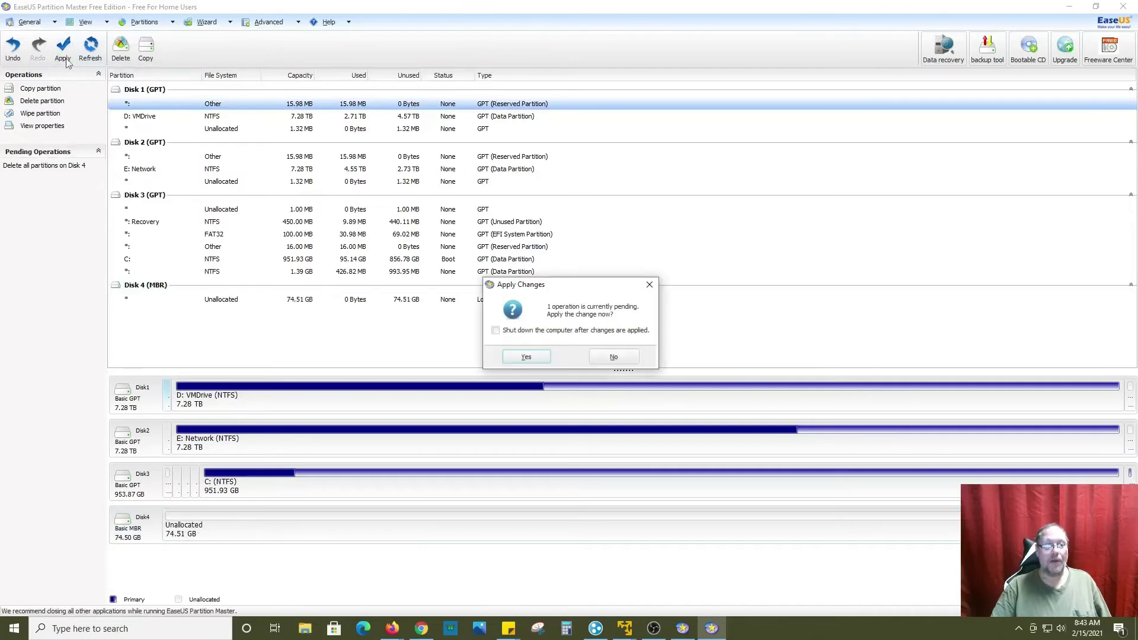
left_click(521, 356)
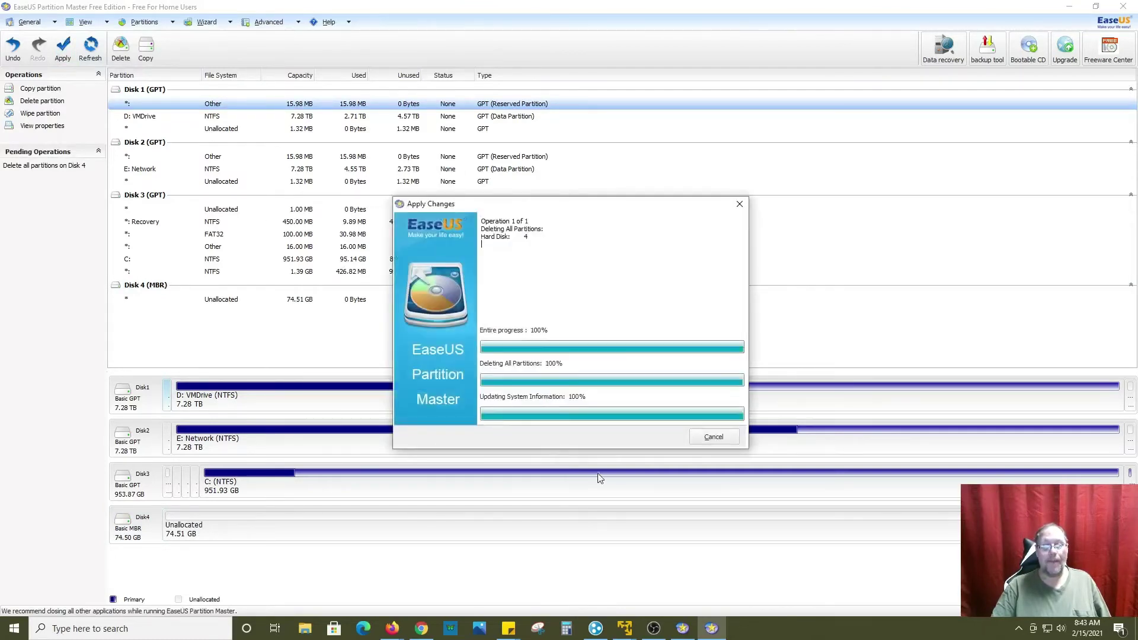
Step: Acknowledge the completed deletion of all partitions on Disk 4
left_click(568, 386)
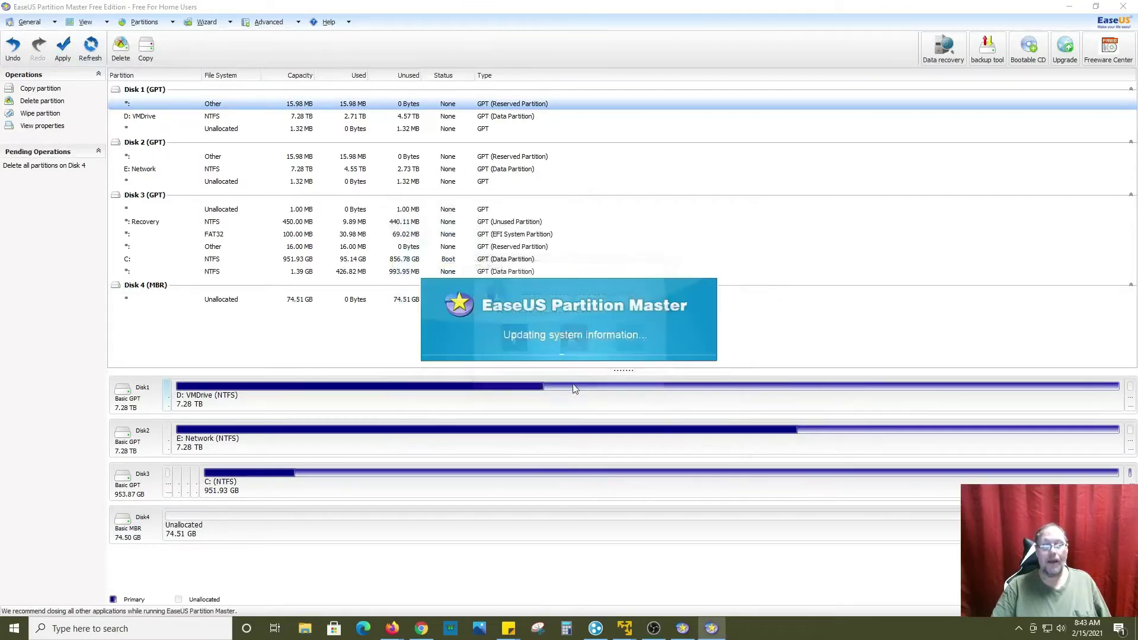
Step: View the Wipe data options for Disk 4's unallocated space and leave them without wiping anything
right_click(506, 524)
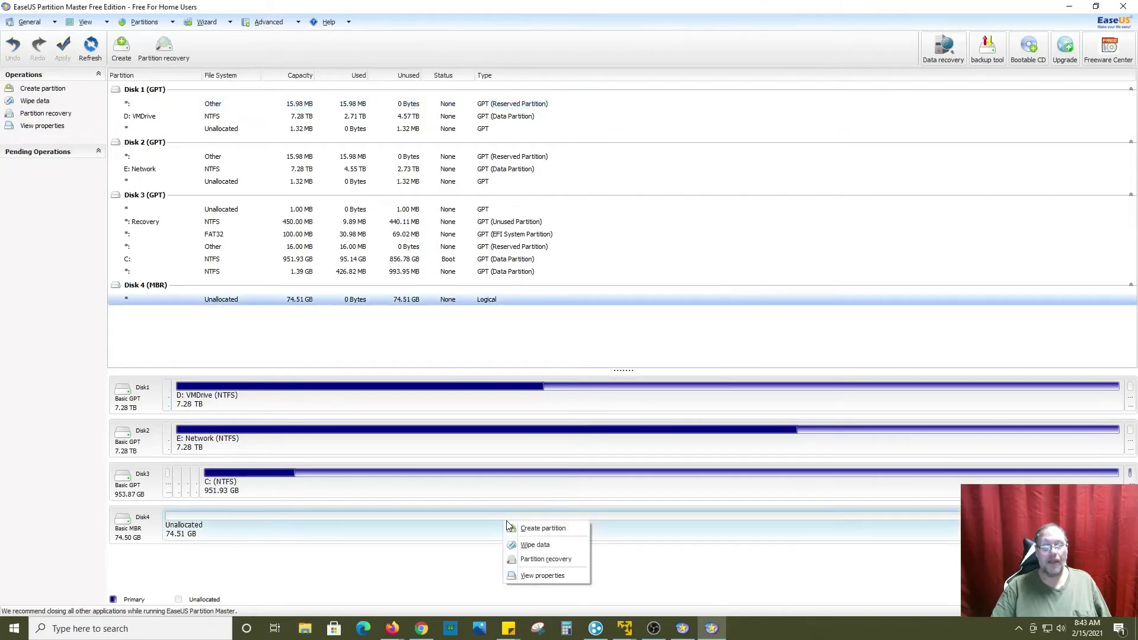
left_click(539, 549)
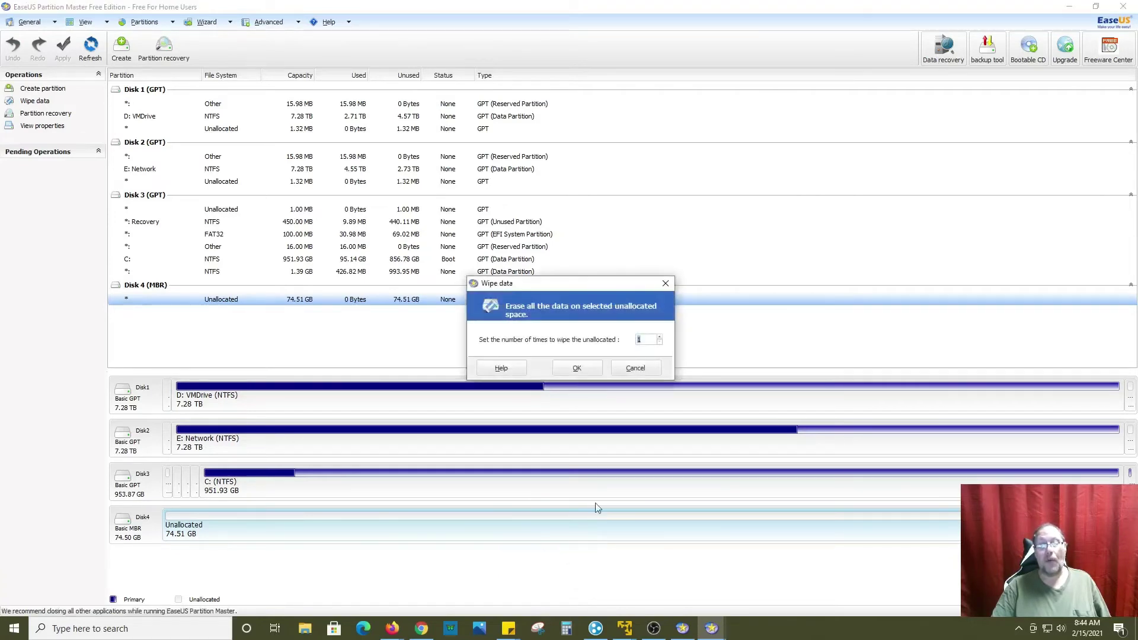
left_click(626, 369)
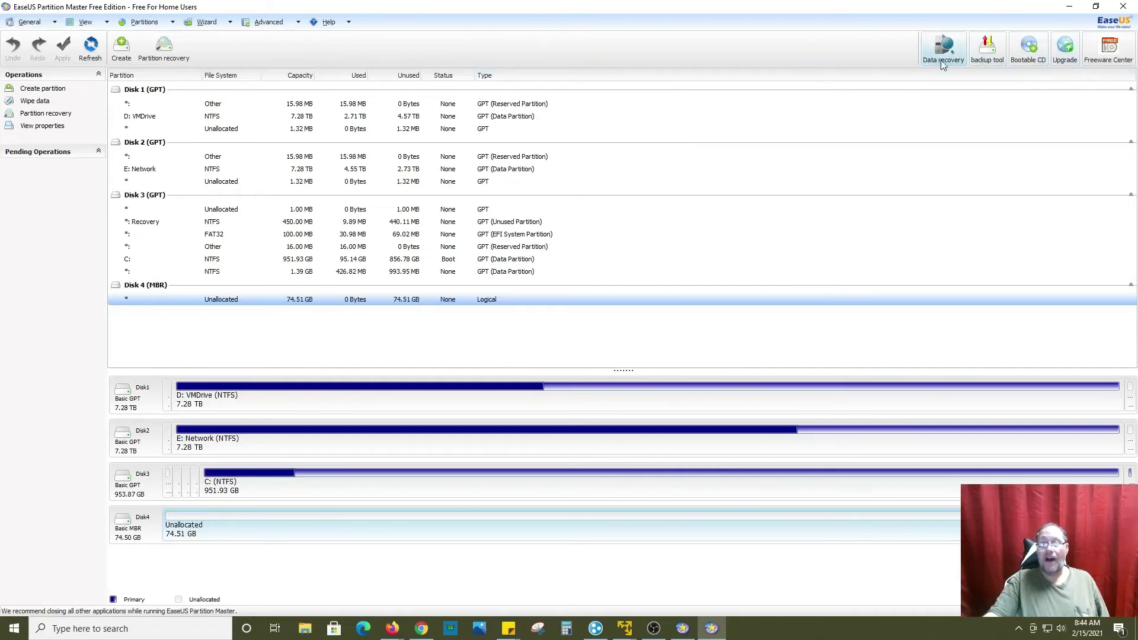
Step: Examine the available clone, copy and recovery wizards and the whole-disk operations offered for Disk 3
left_click(207, 22)
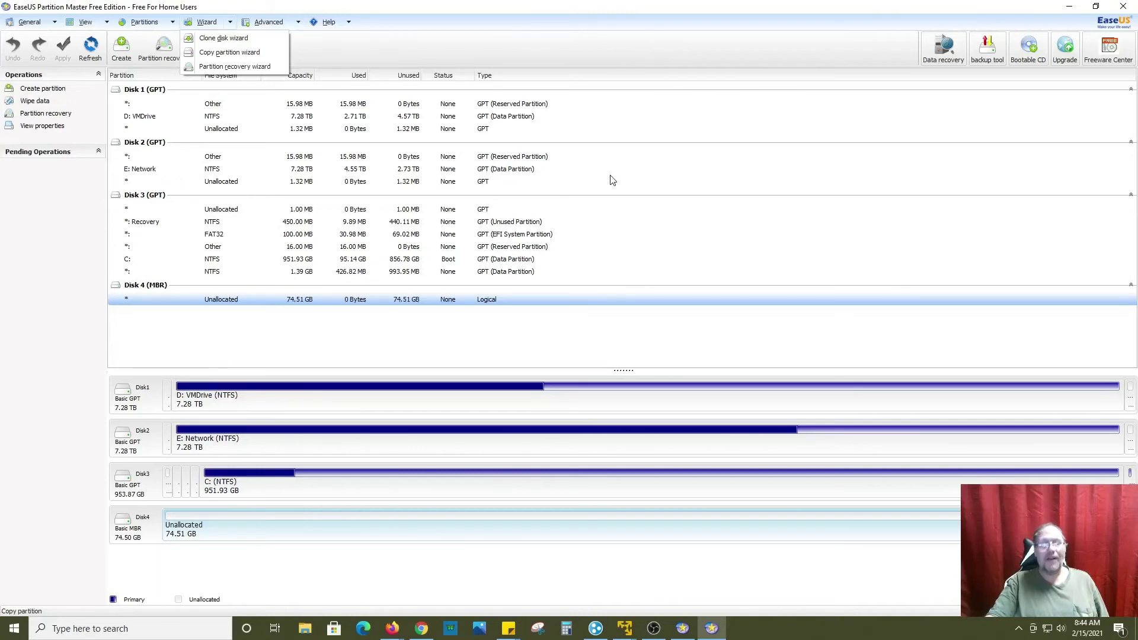
left_click(616, 56)
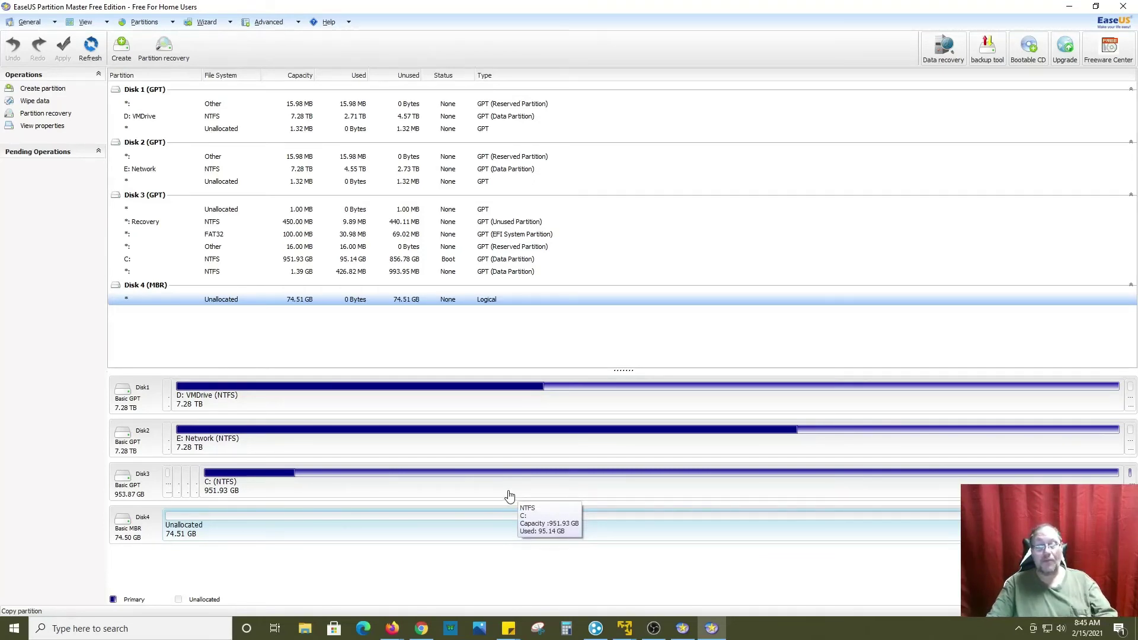
left_click(141, 484)
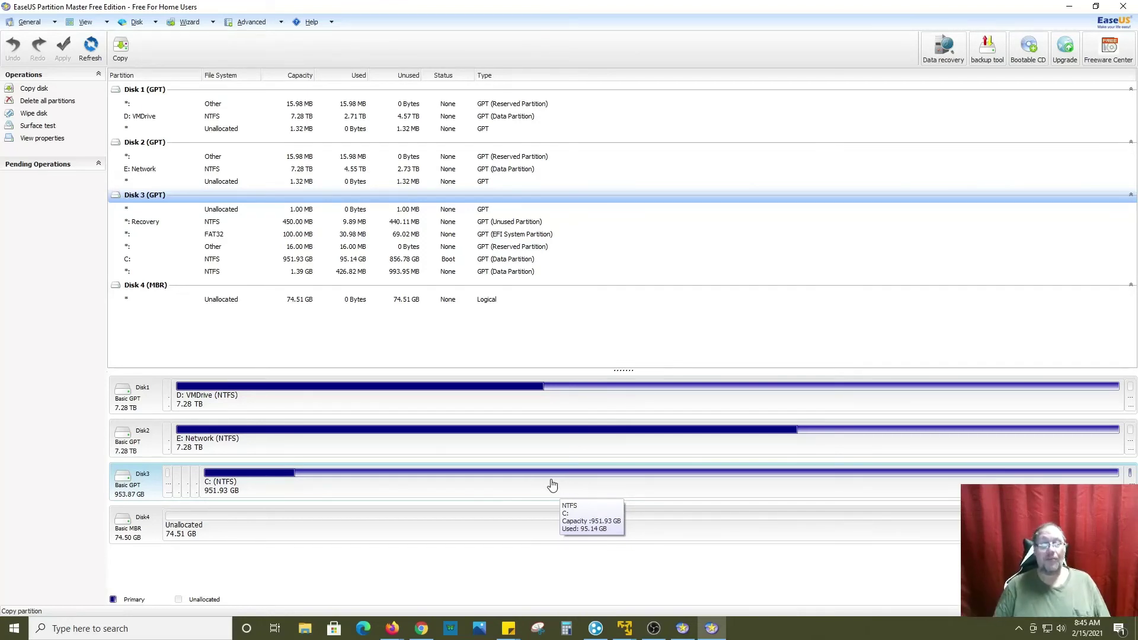
left_click(804, 313)
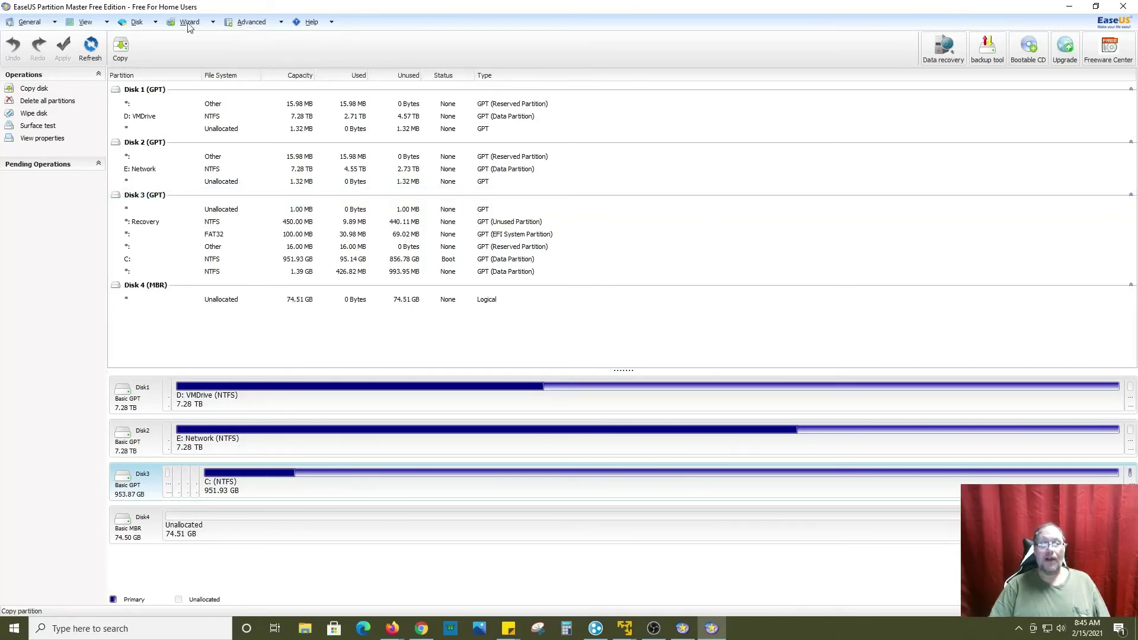
left_click(145, 25)
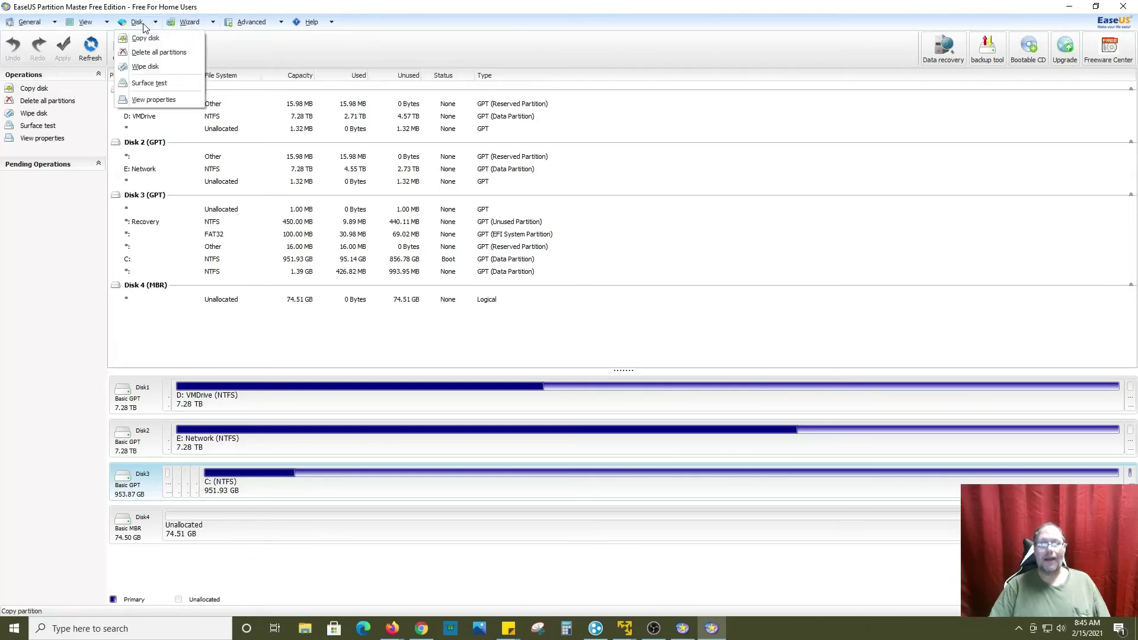
mouse_move(191, 26)
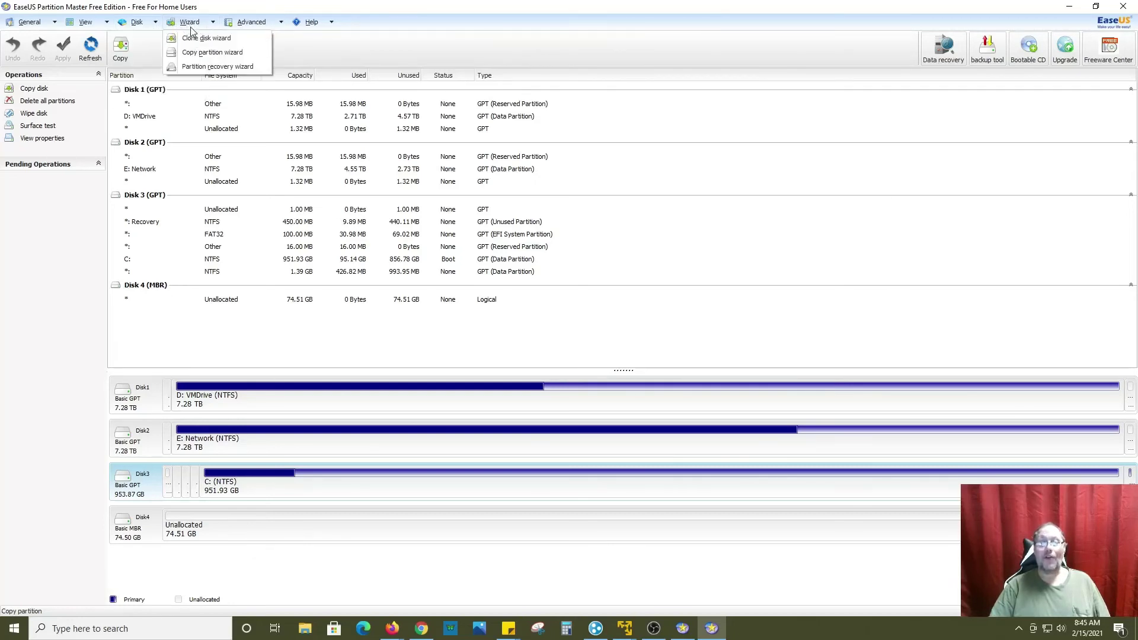
left_click(728, 58)
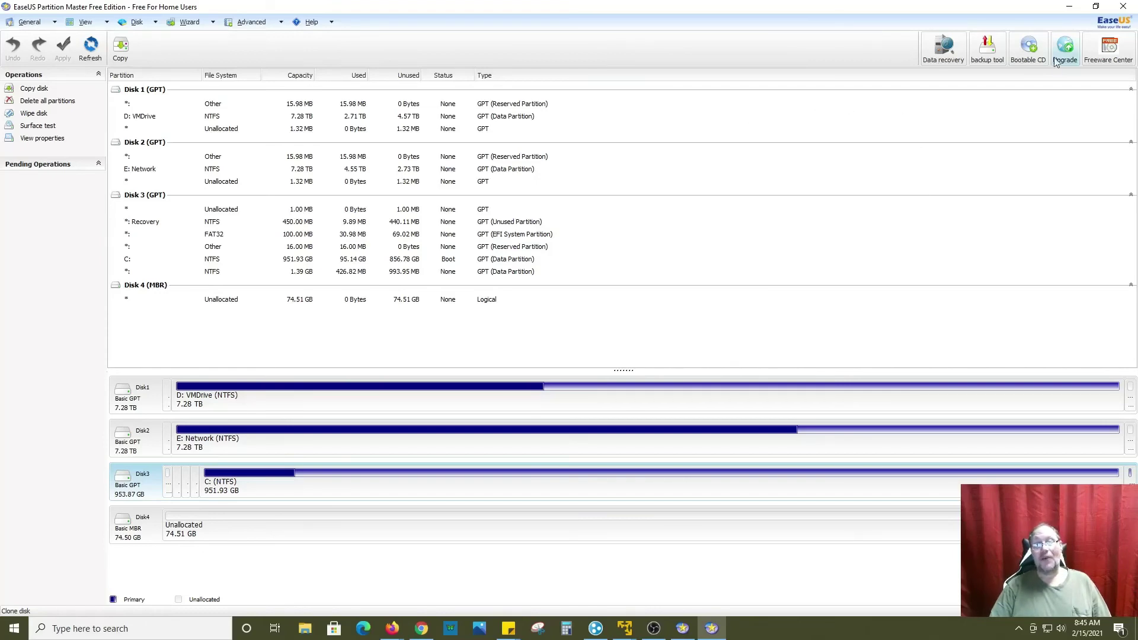
Step: Close the partition manager's main window and its start window
left_click(1122, 8)
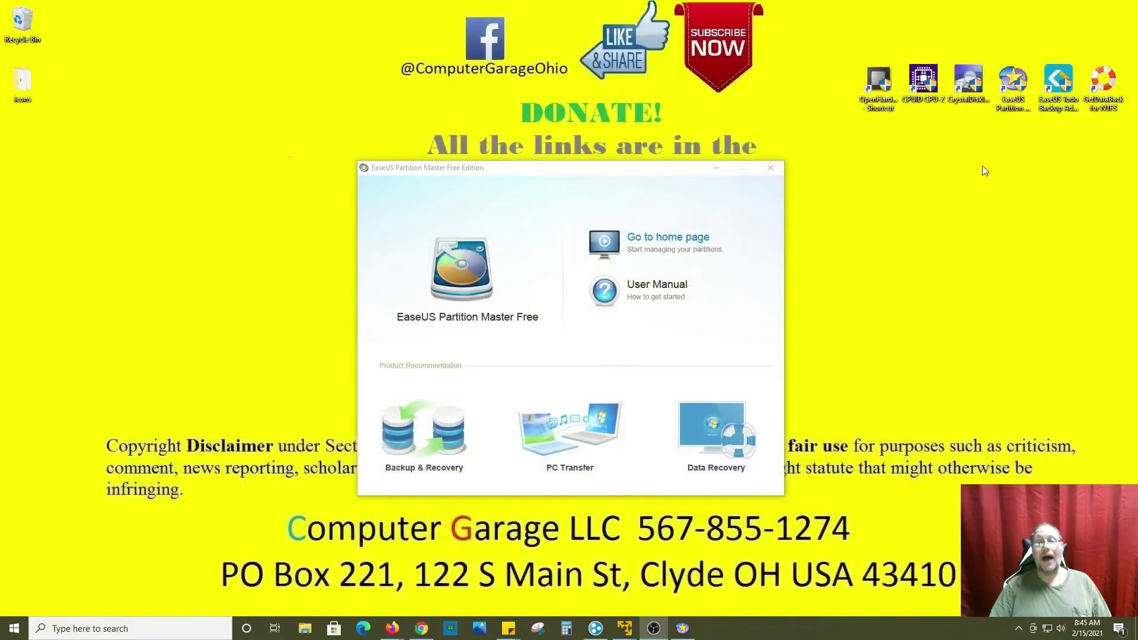
left_click(770, 167)
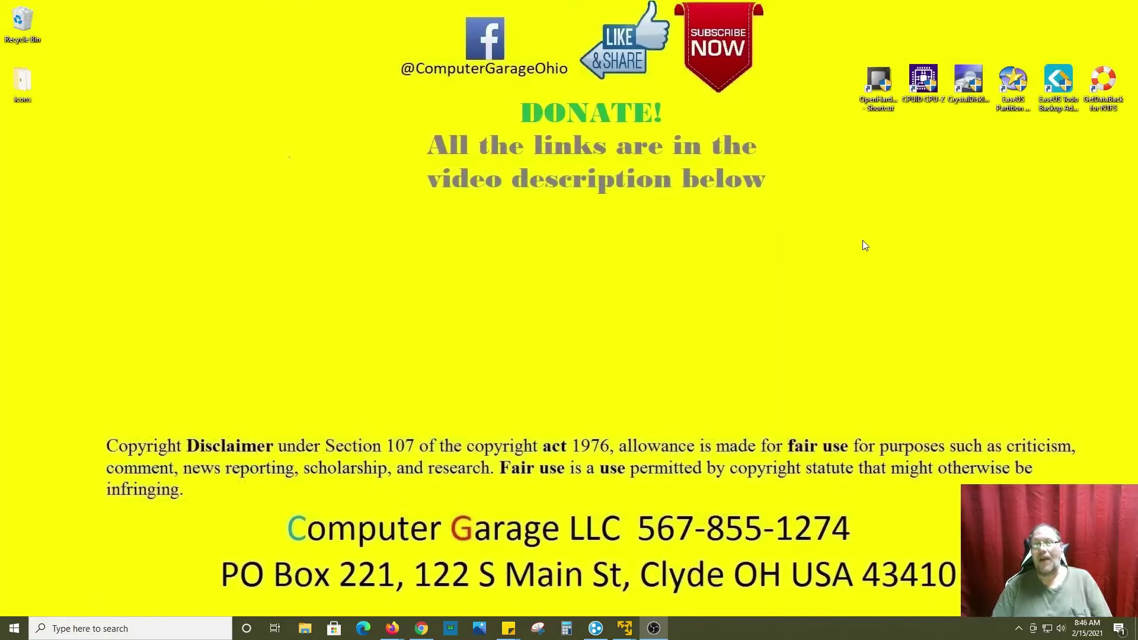